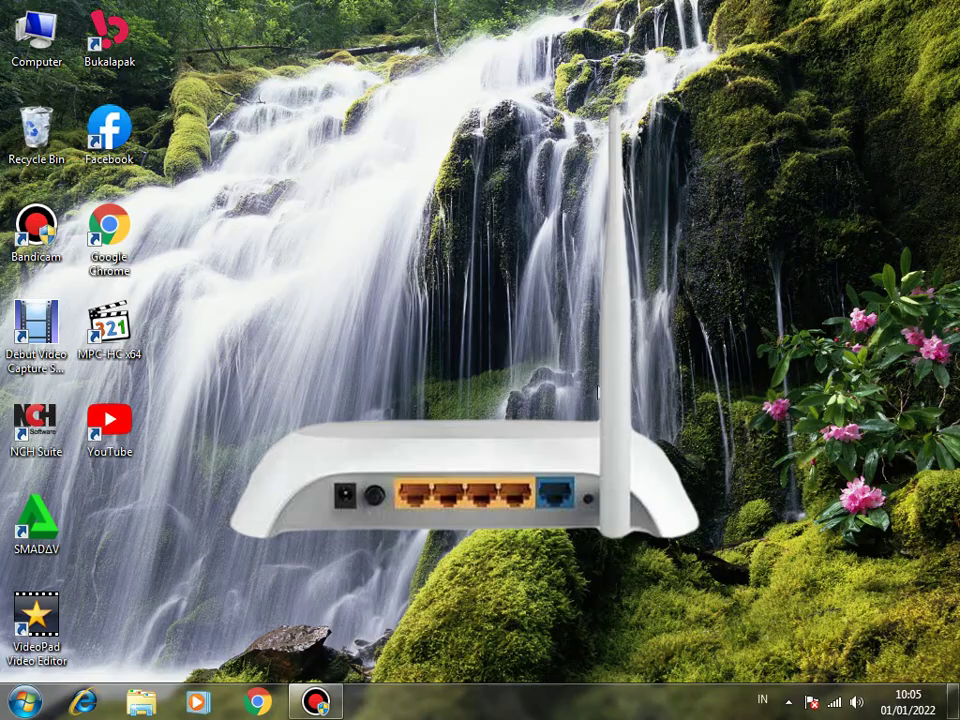
Launch Chrome and search Google for 'dd wrt hardware database'.
double_click(109, 225)
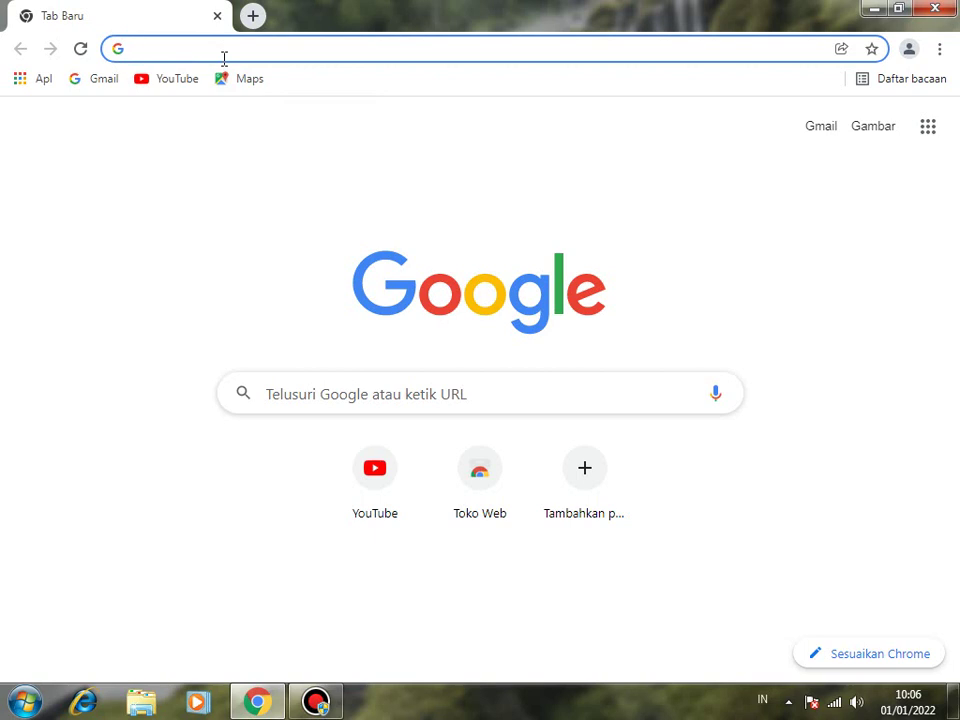
type("DD")
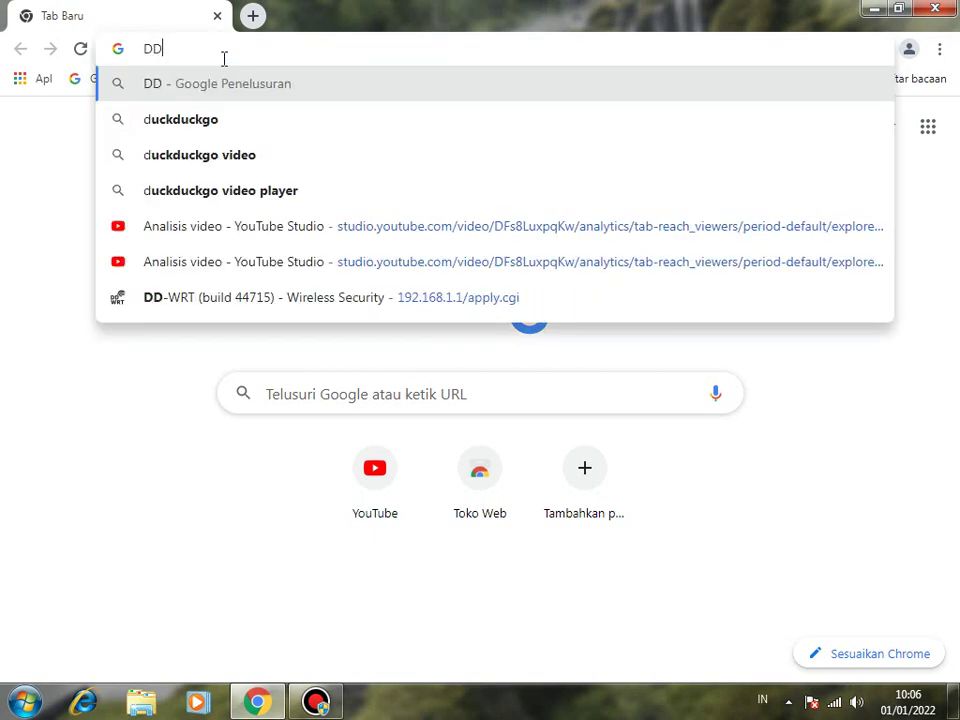
type("-")
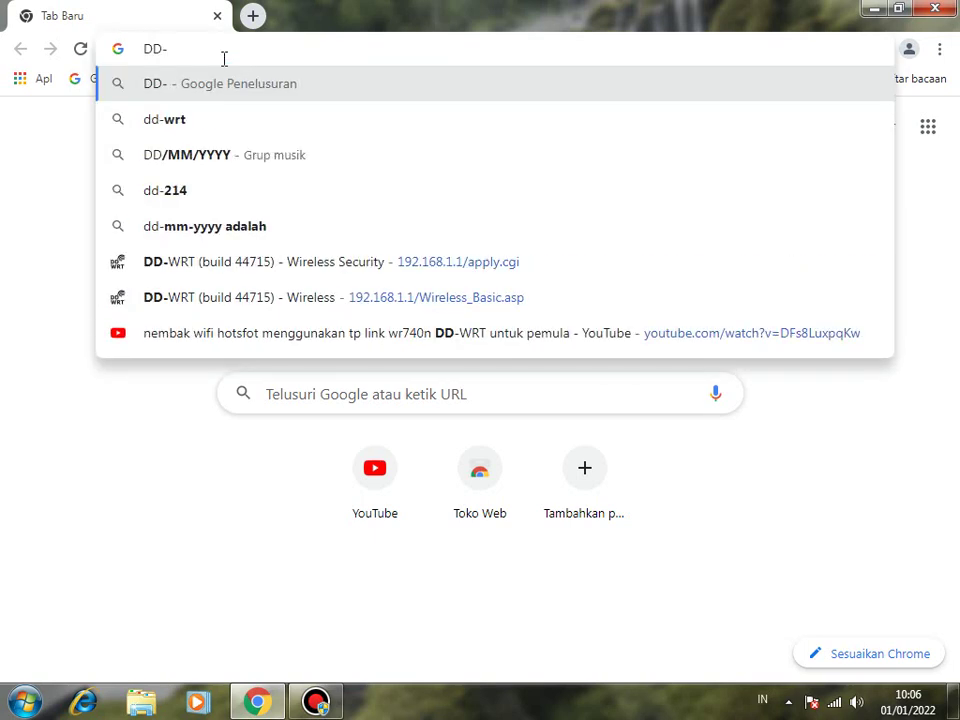
type("WRT")
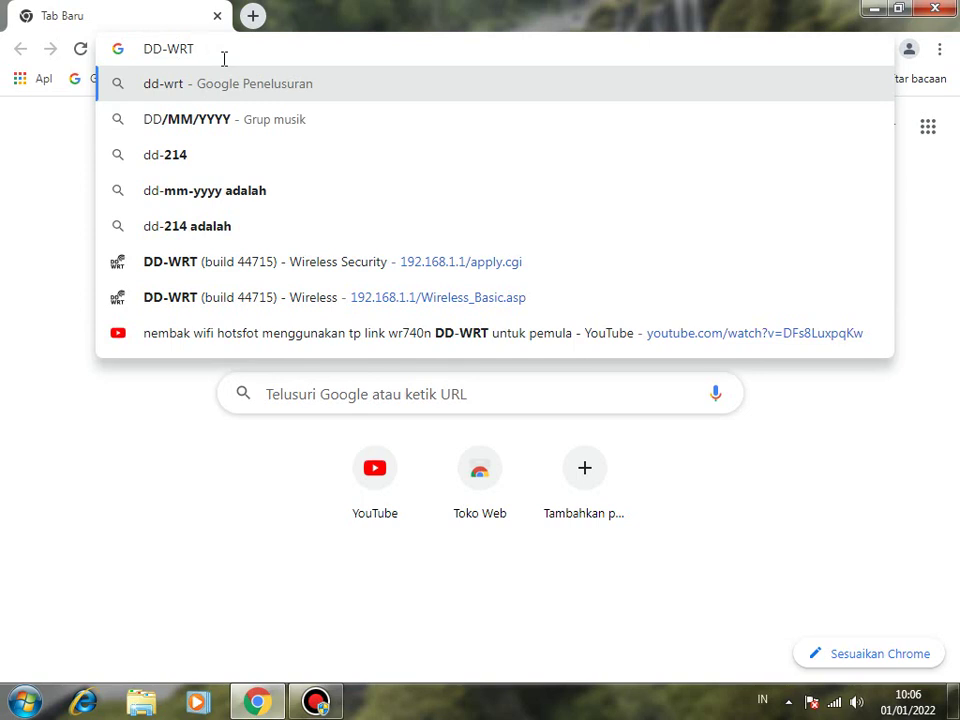
type("DATA")
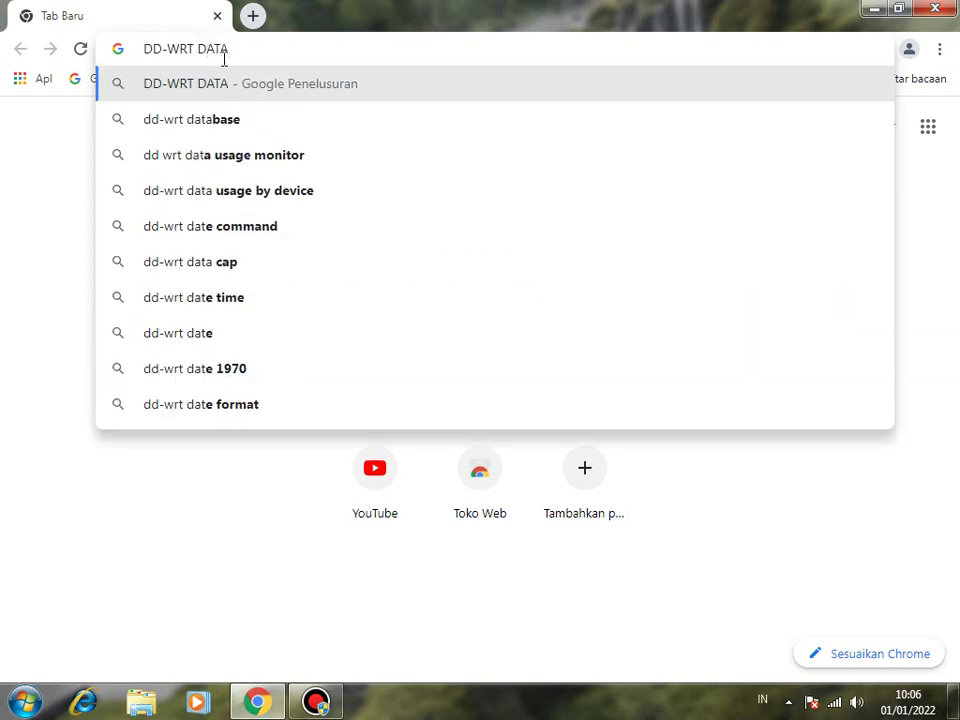
type("BASE")
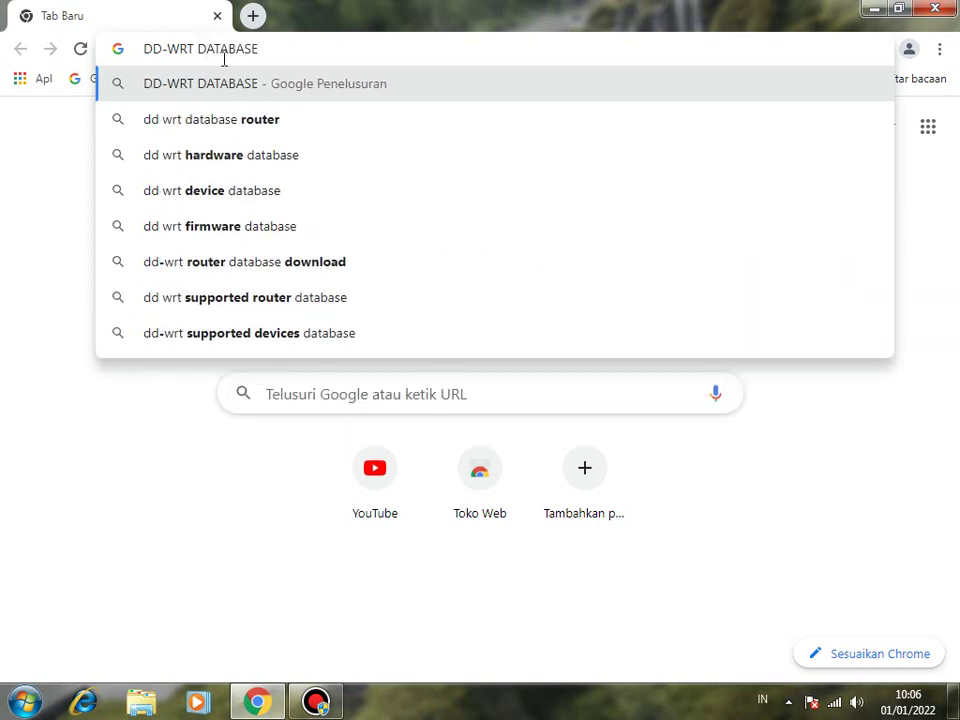
left_click(230, 163)
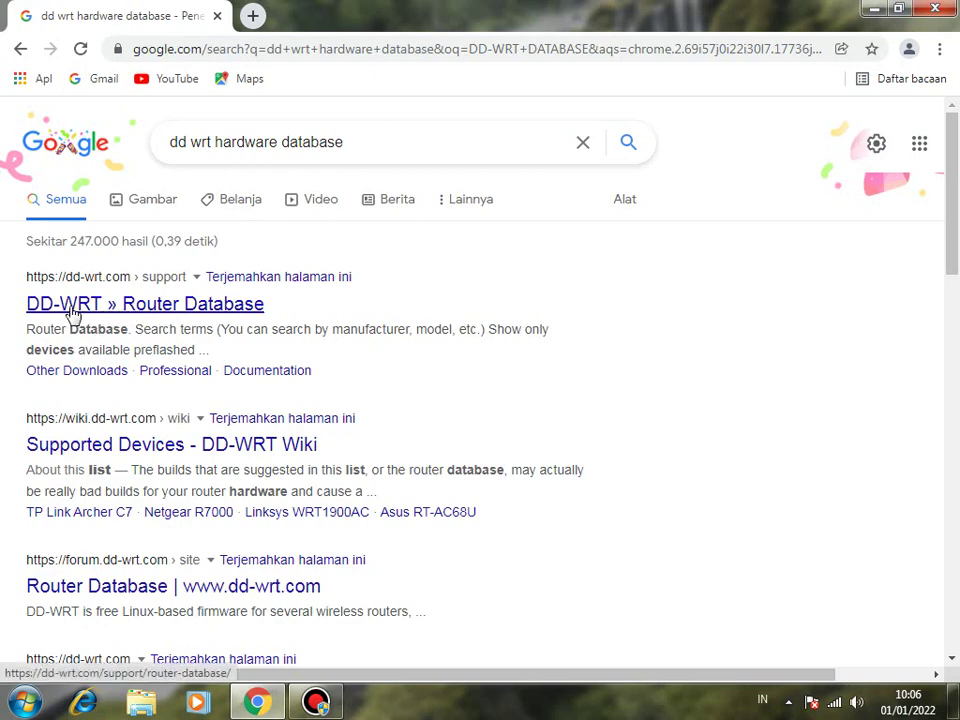
Open the DD-WRT Router Database result and scroll its router list down to the TP-Link MR3420 entries.
left_click(176, 309)
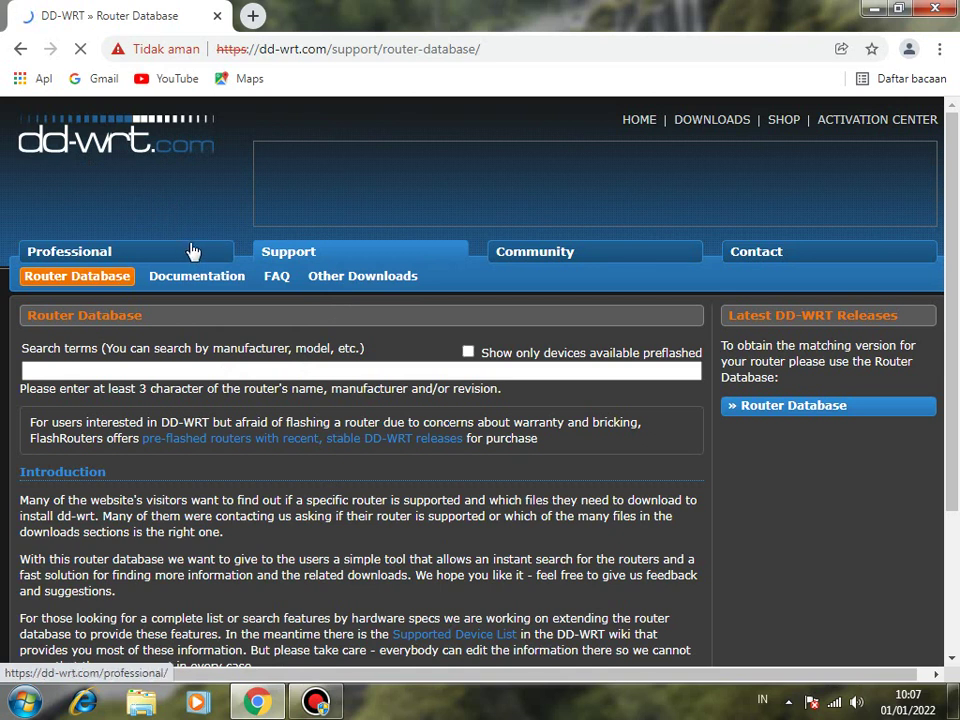
scroll(203, 335, "down", 1)
left_click(187, 277)
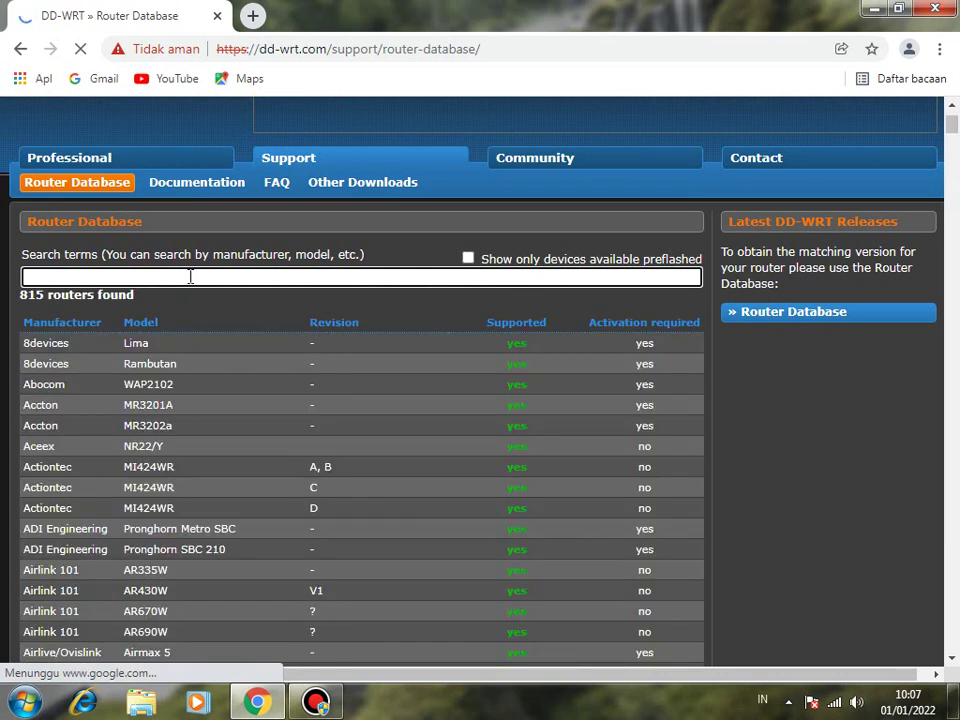
scroll(277, 308, "down", 1)
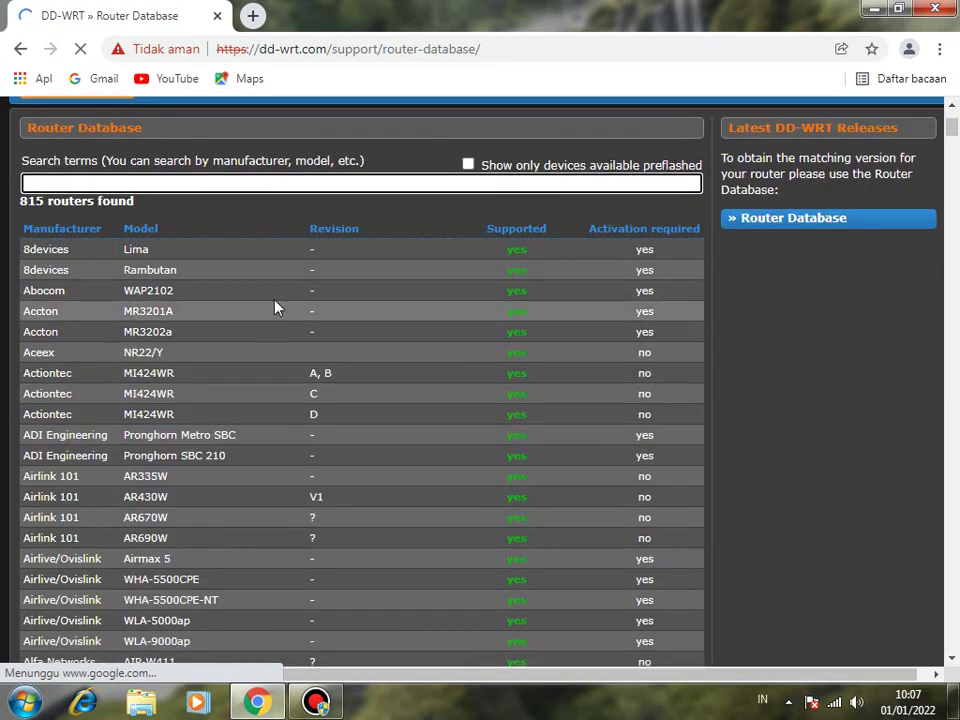
scroll(371, 285, "up", 2)
scroll(380, 300, "down", 4)
scroll(334, 399, "down", 2)
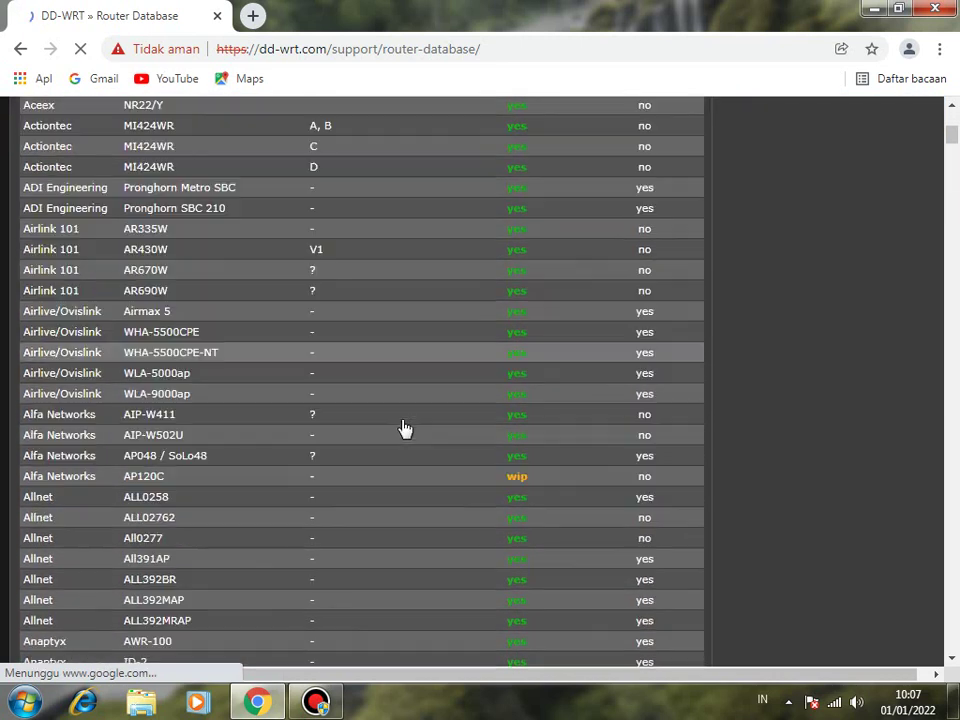
scroll(321, 394, "down", 5)
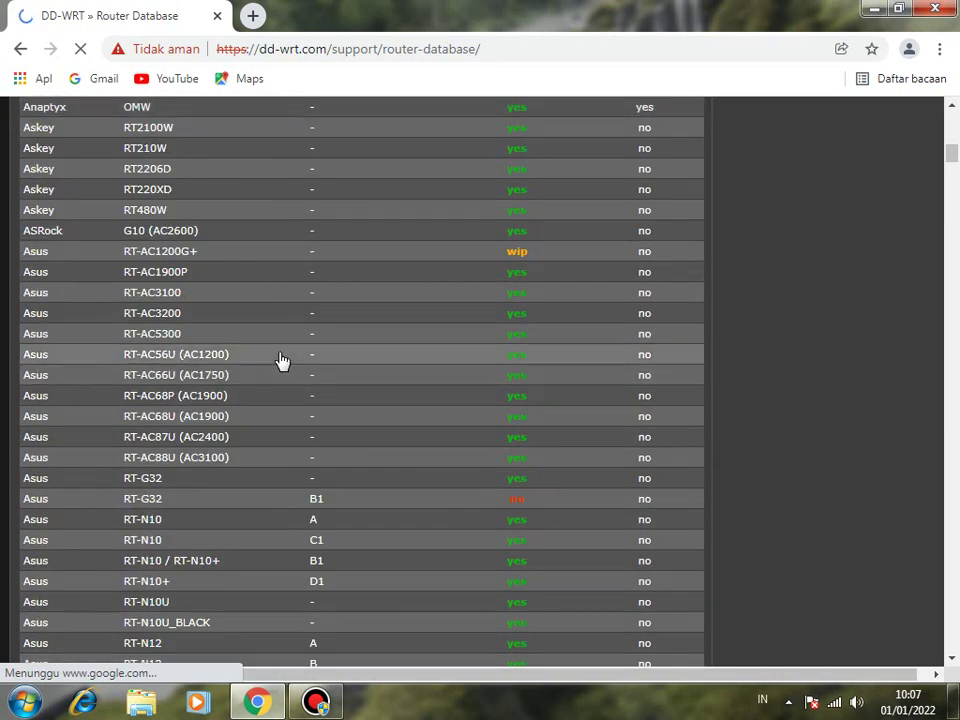
scroll(281, 360, "down", 3)
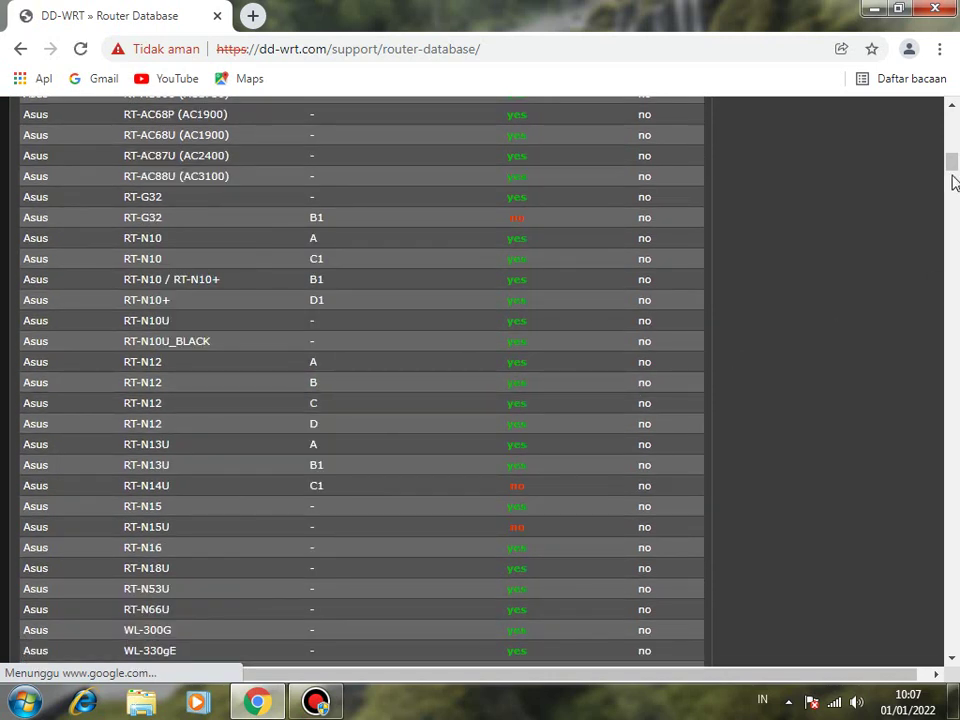
left_click_drag(955, 185, 951, 536)
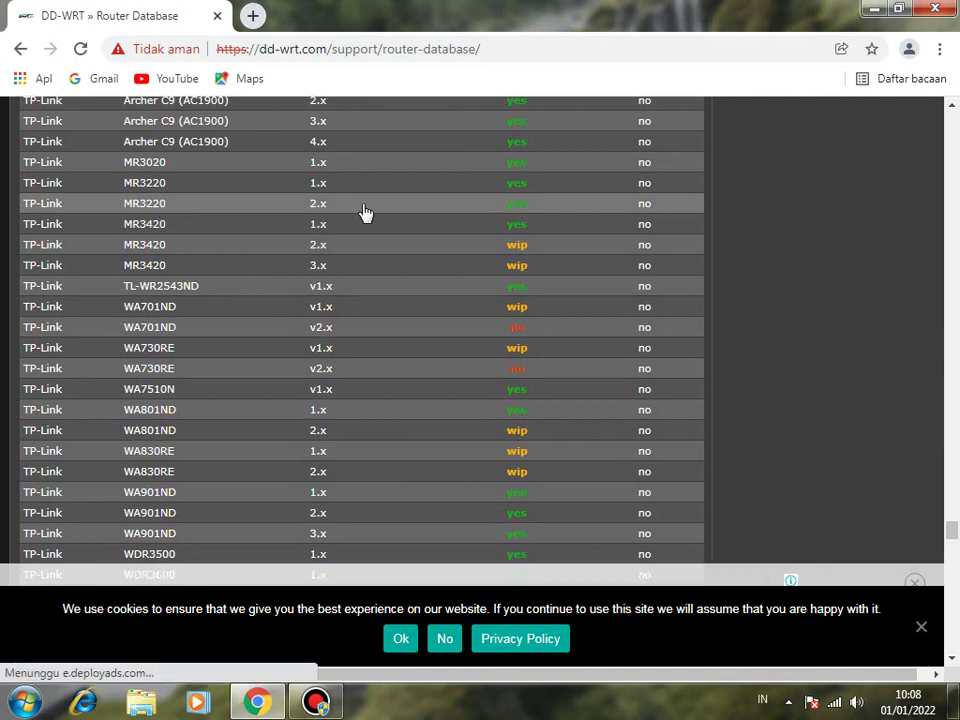
Open the TP-Link MR3220 2.x page and download factory-to-ddwrt.bin.
left_click(137, 207)
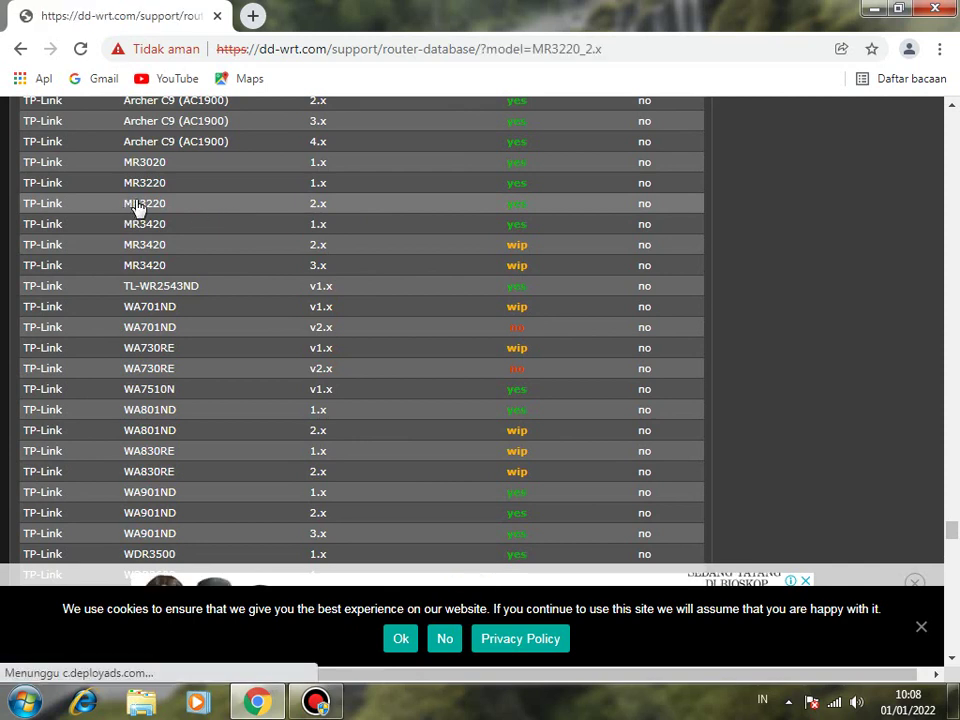
scroll(356, 392, "down", 3)
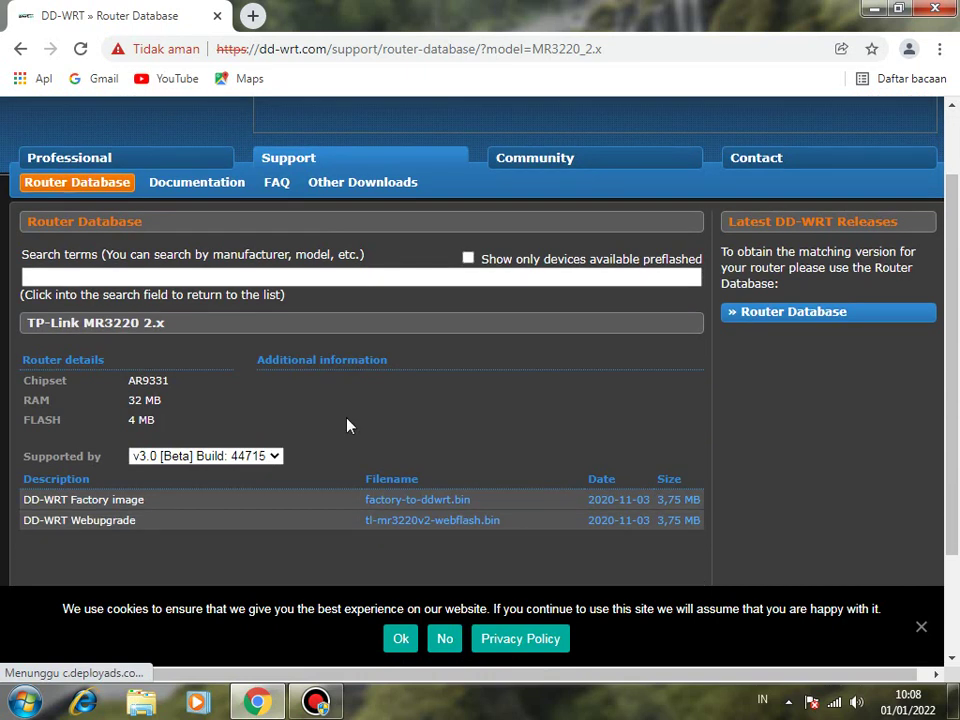
scroll(300, 440, "down", 2)
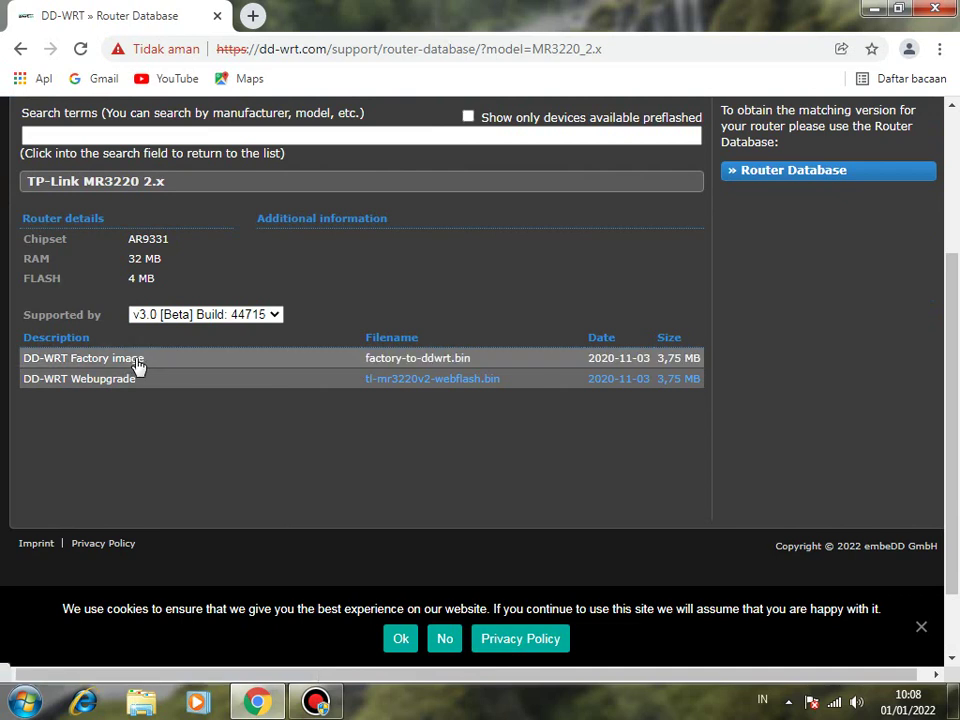
left_click(420, 360)
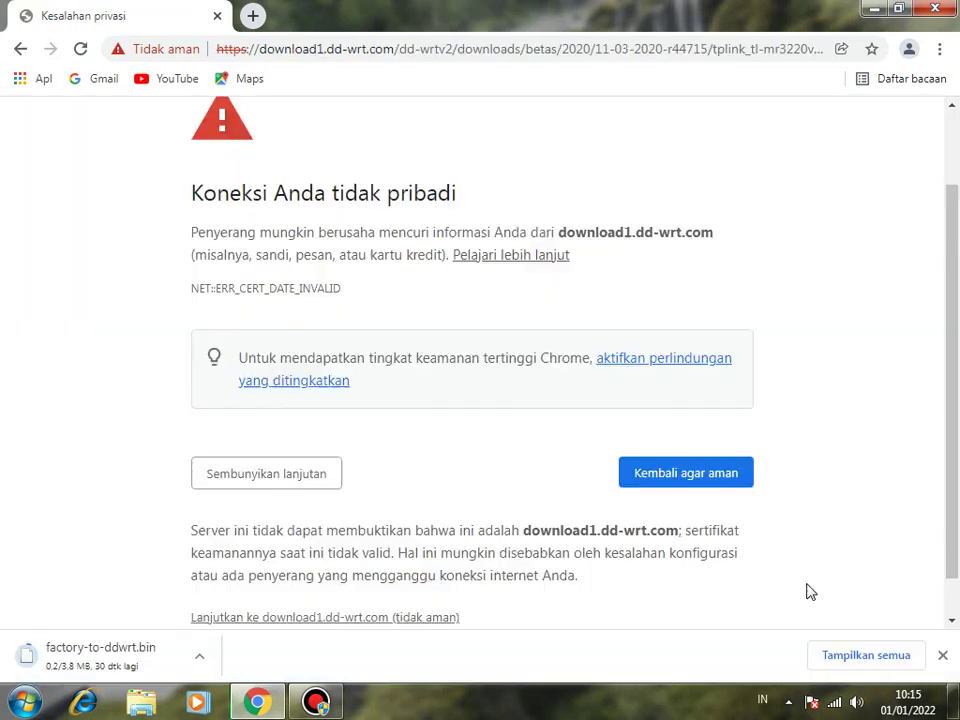
Download tl-mr3220v2-webflash.bin as well and check both files in the downloads list.
left_click(858, 656)
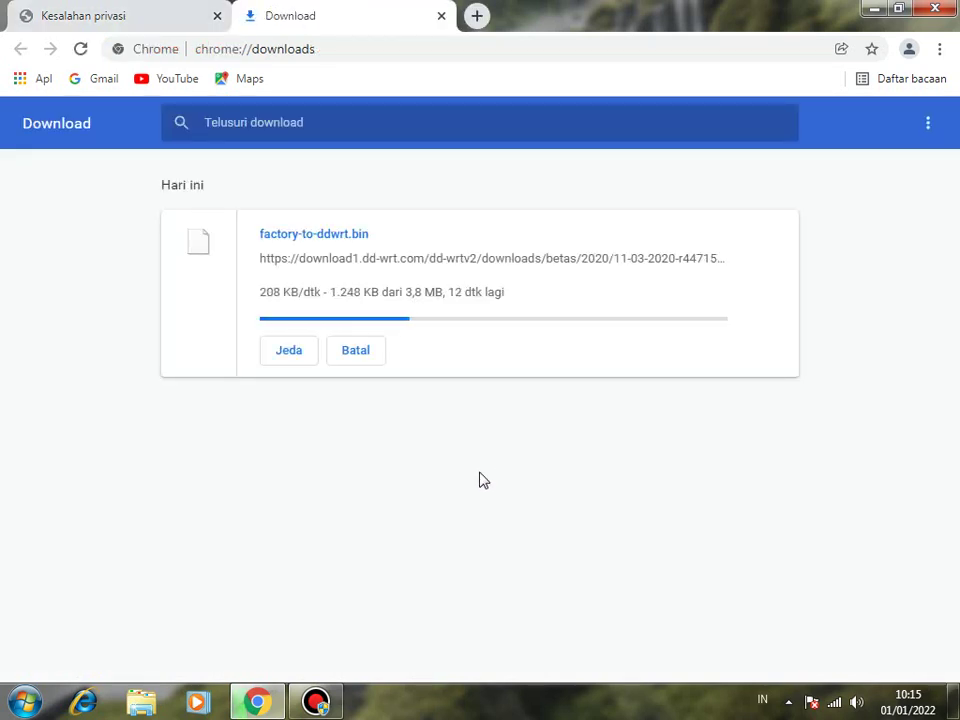
key("ctrl+shift+Tab")
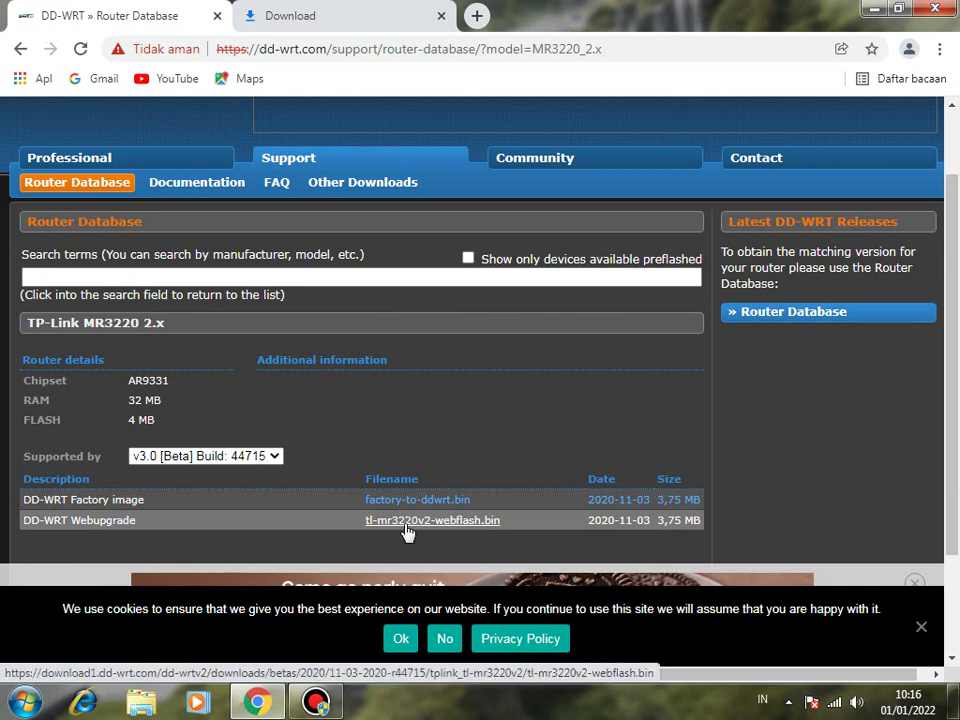
left_click(405, 532)
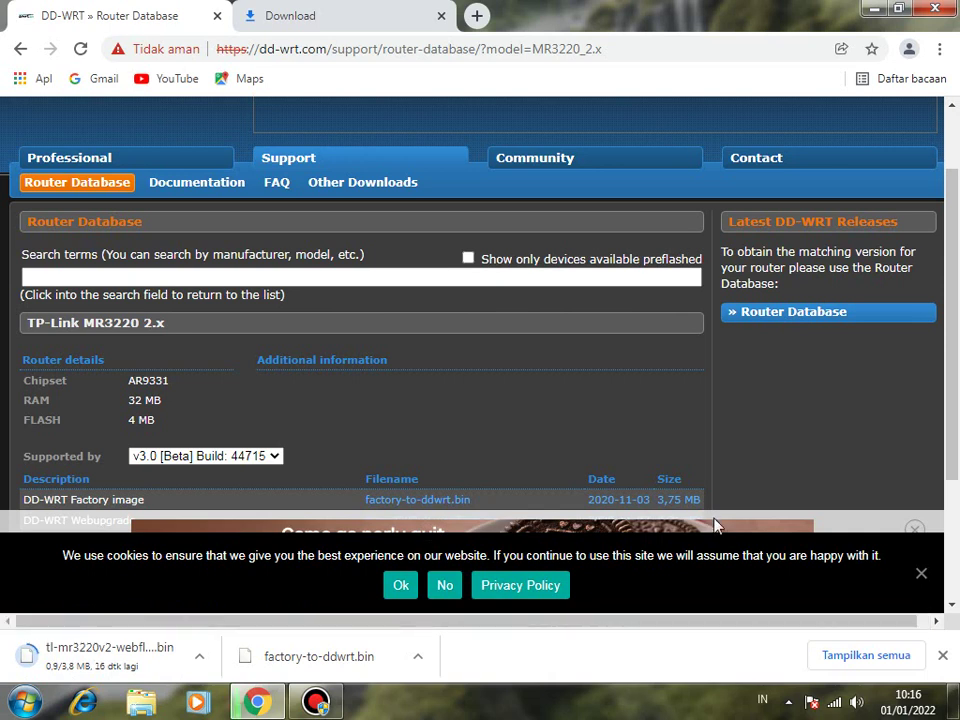
left_click(456, 503)
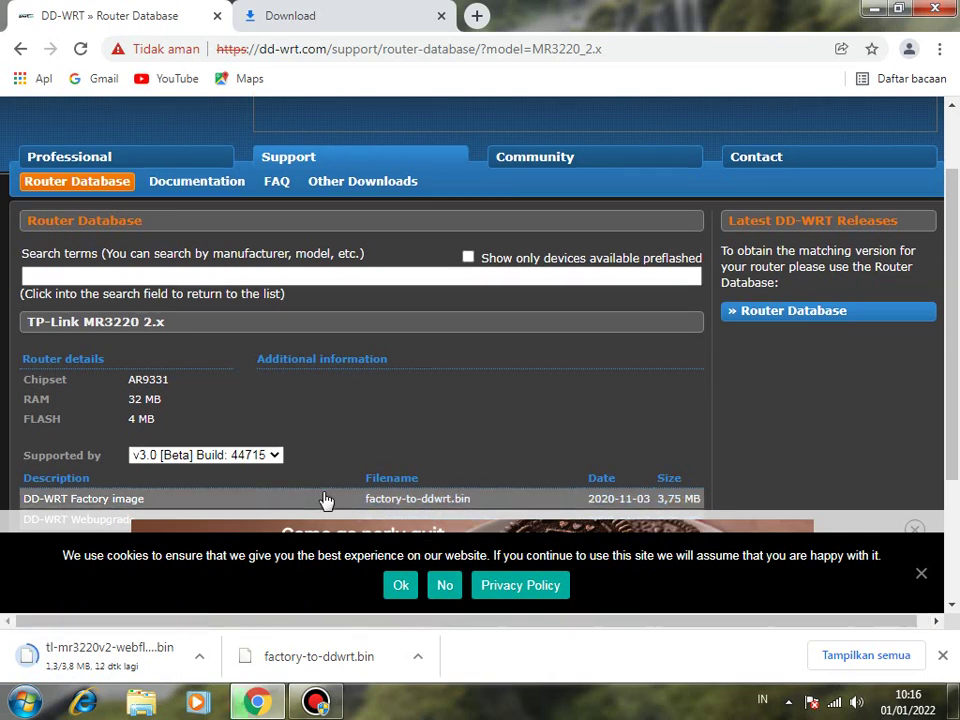
left_click(892, 658)
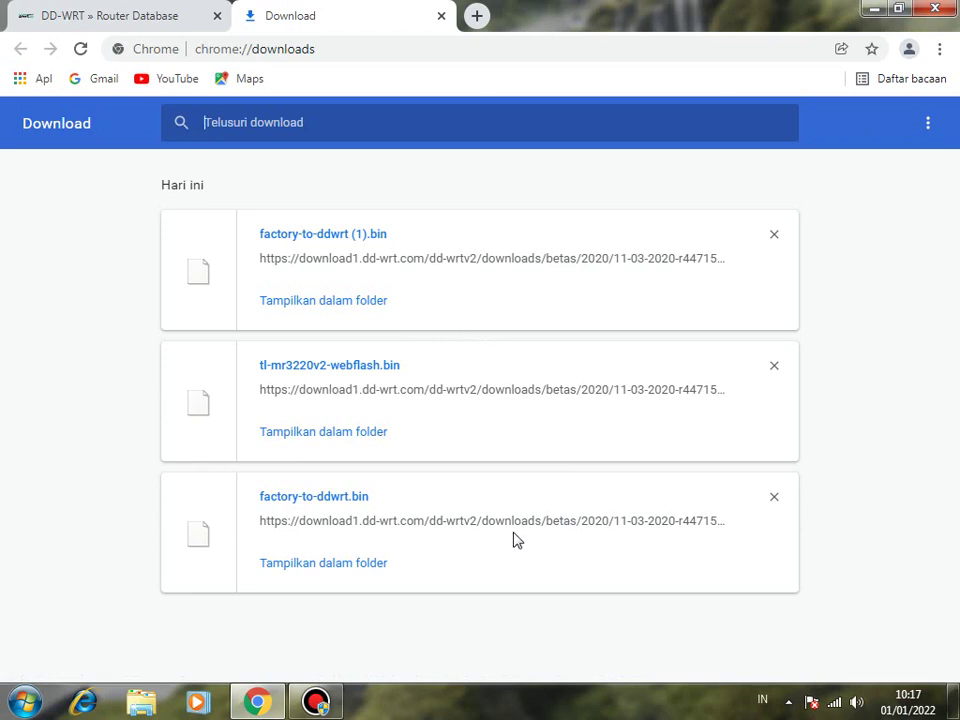
Remove the duplicate download and load the router admin page at 192.168.0.1.
left_click(773, 234)
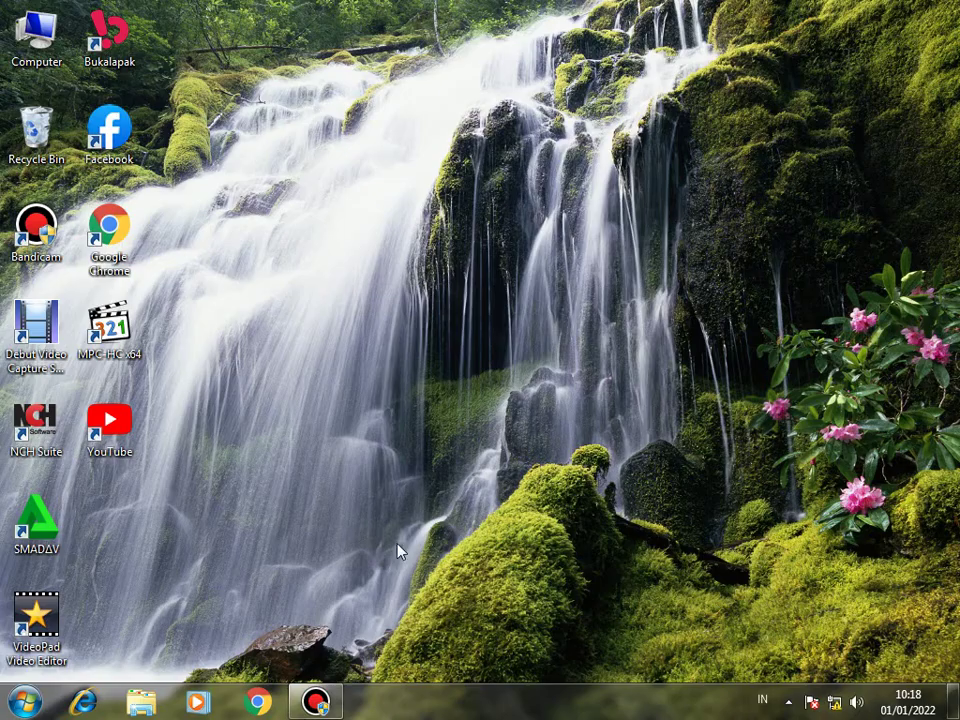
double_click(110, 262)
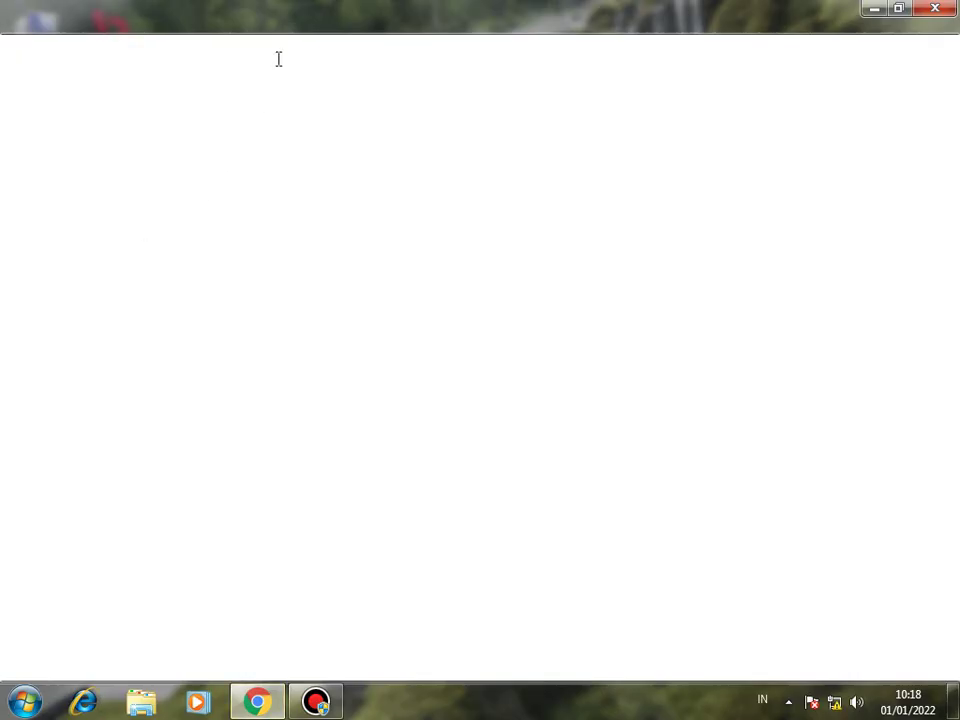
left_click(263, 52)
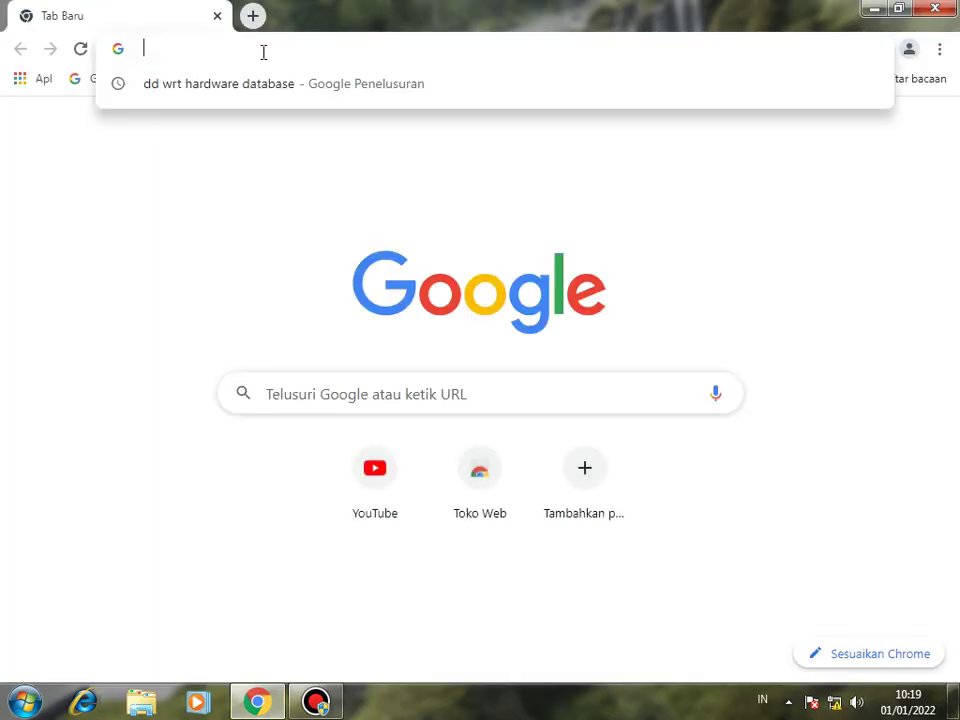
type("192")
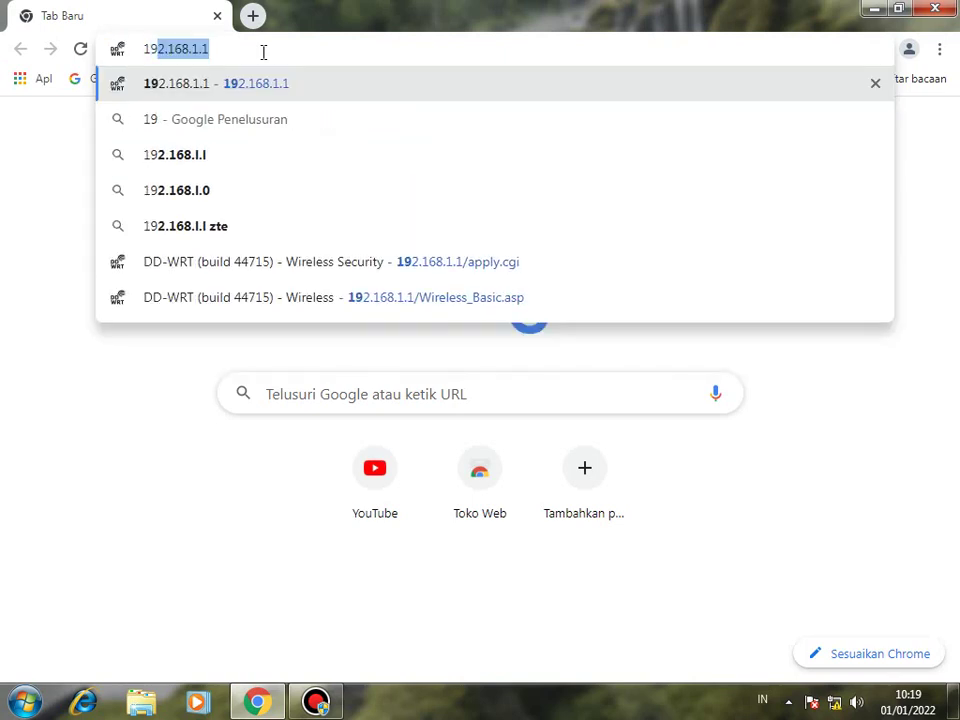
type(".168")
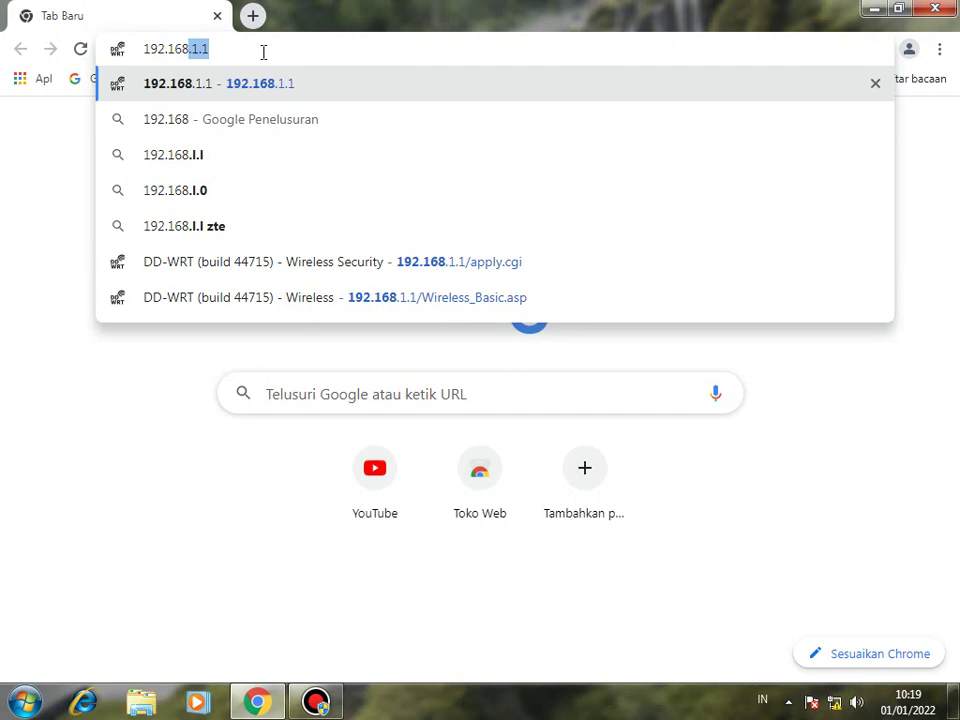
type(".")
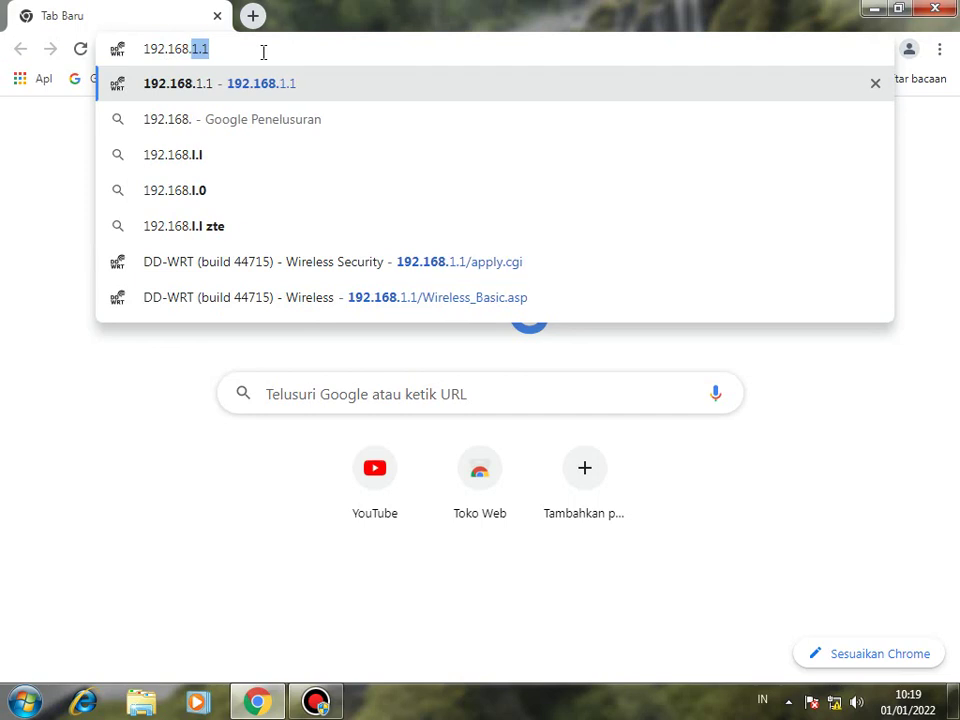
type("0")
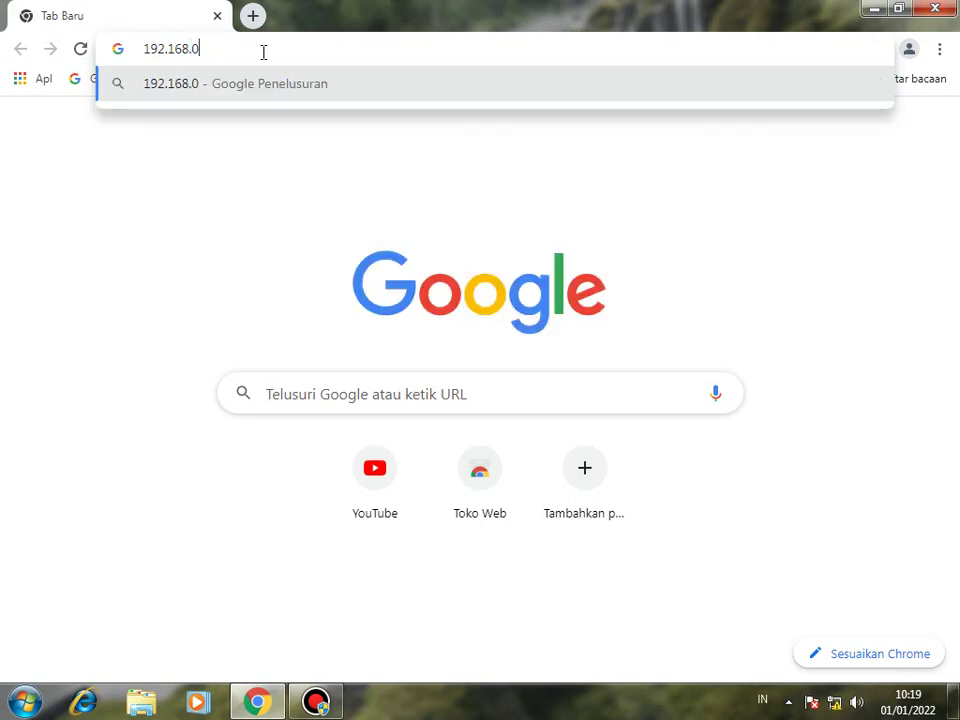
type(".1")
key("Return")
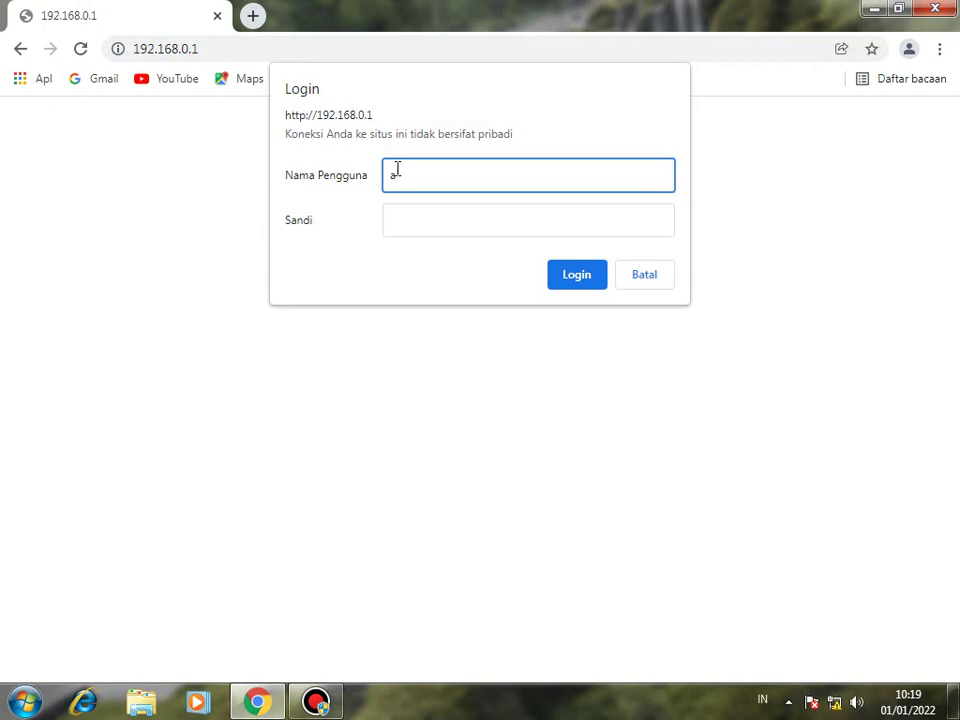
Sign in to the TP-Link router with the admin username and password.
type("min")
left_click(411, 217)
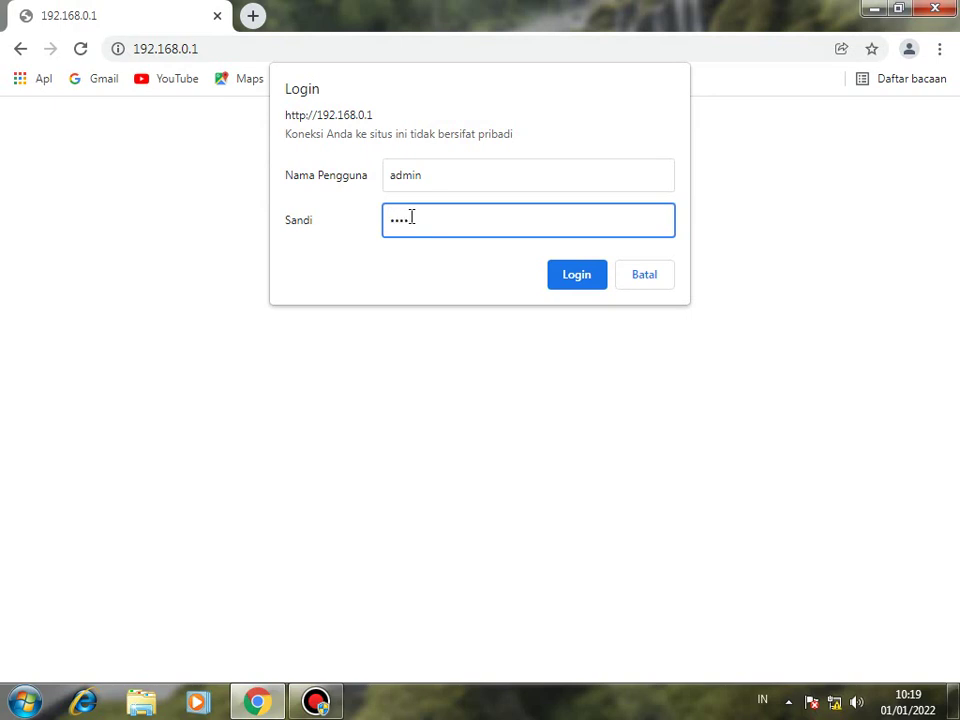
key("Return")
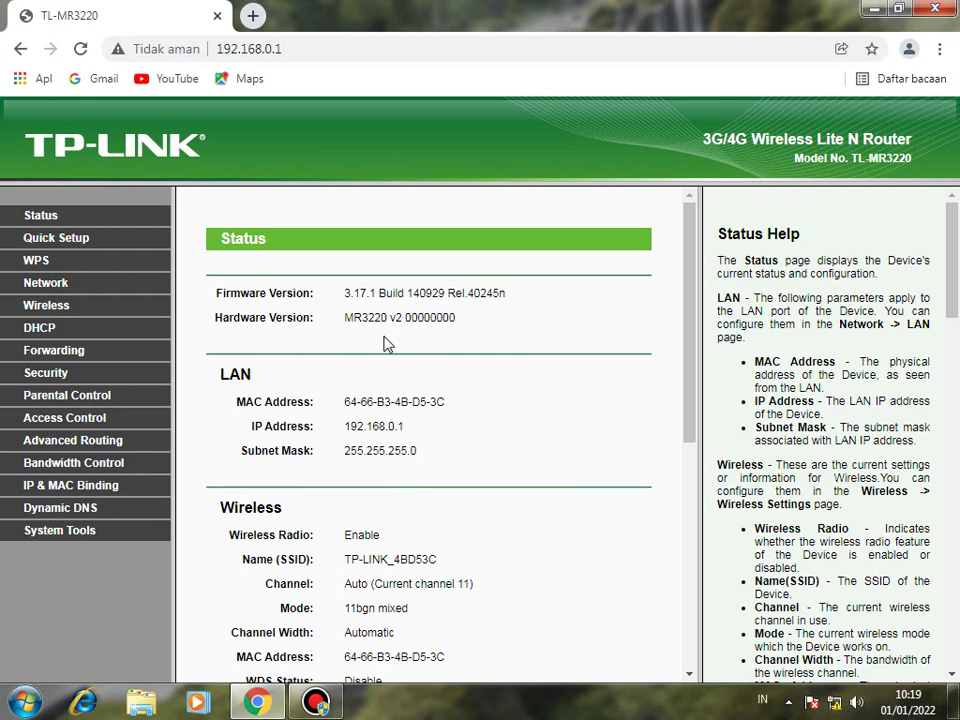
Review the Status page showing firmware 3.17.1 Build 140929 and hardware MR3220 v2.
scroll(355, 410, "down", 3)
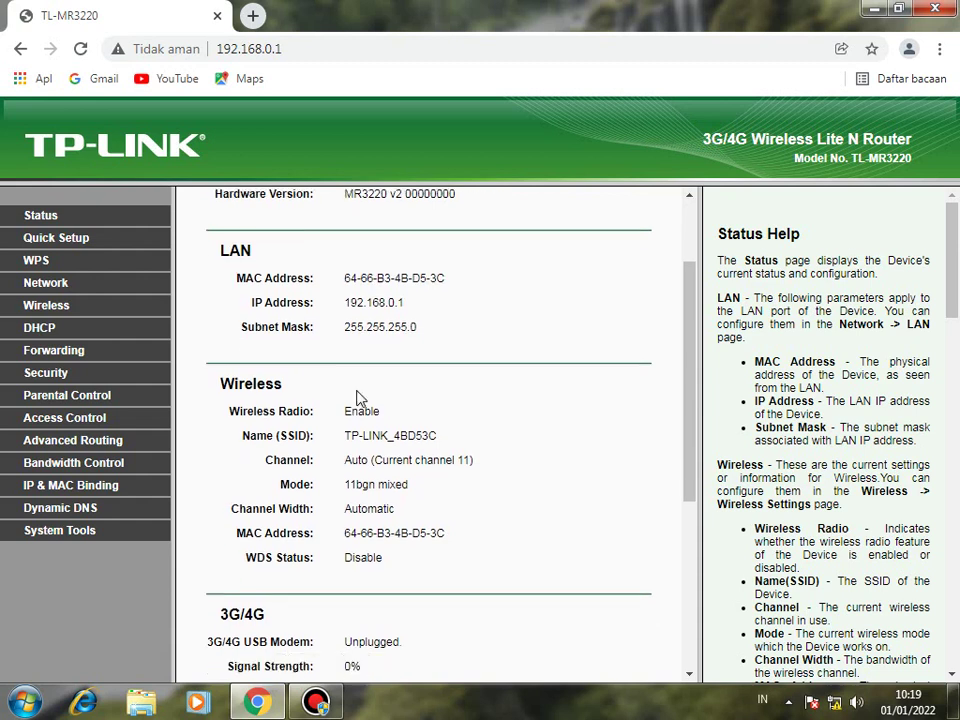
scroll(684, 416, "down", 1)
scroll(690, 441, "up", 1)
scroll(681, 424, "down", 2)
scroll(670, 355, "up", 1)
scroll(649, 388, "up", 3)
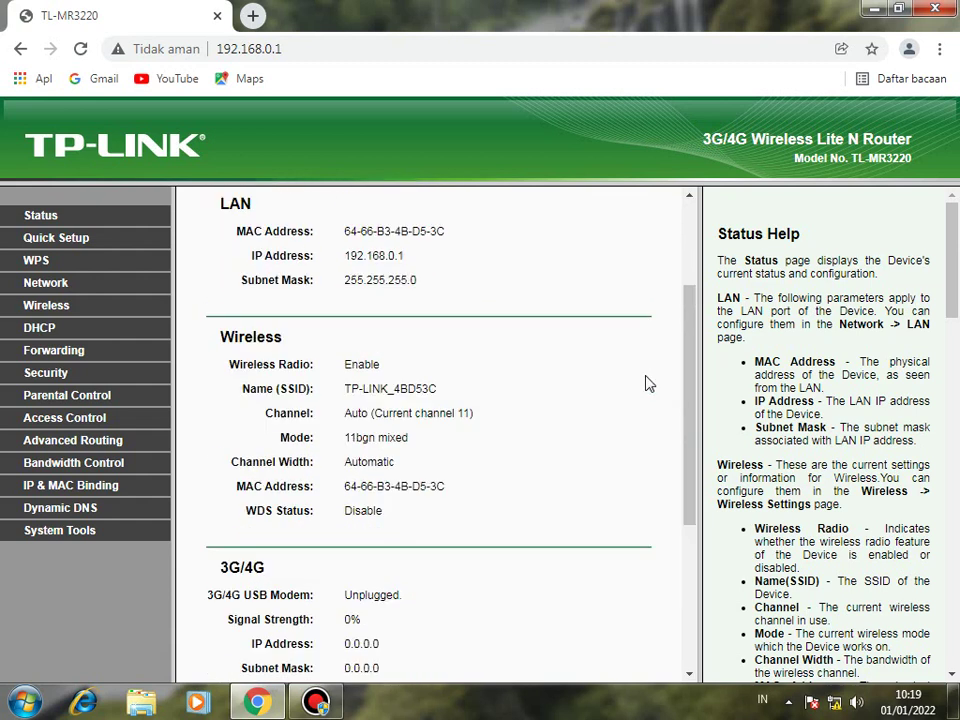
scroll(645, 400, "down", 2)
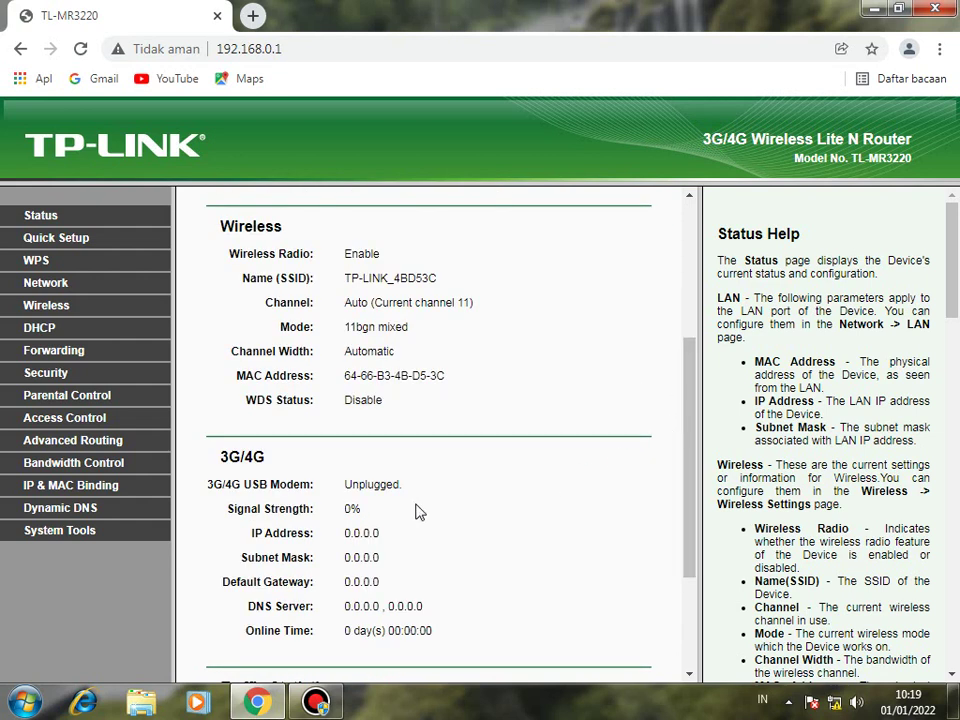
scroll(290, 489, "down", 1)
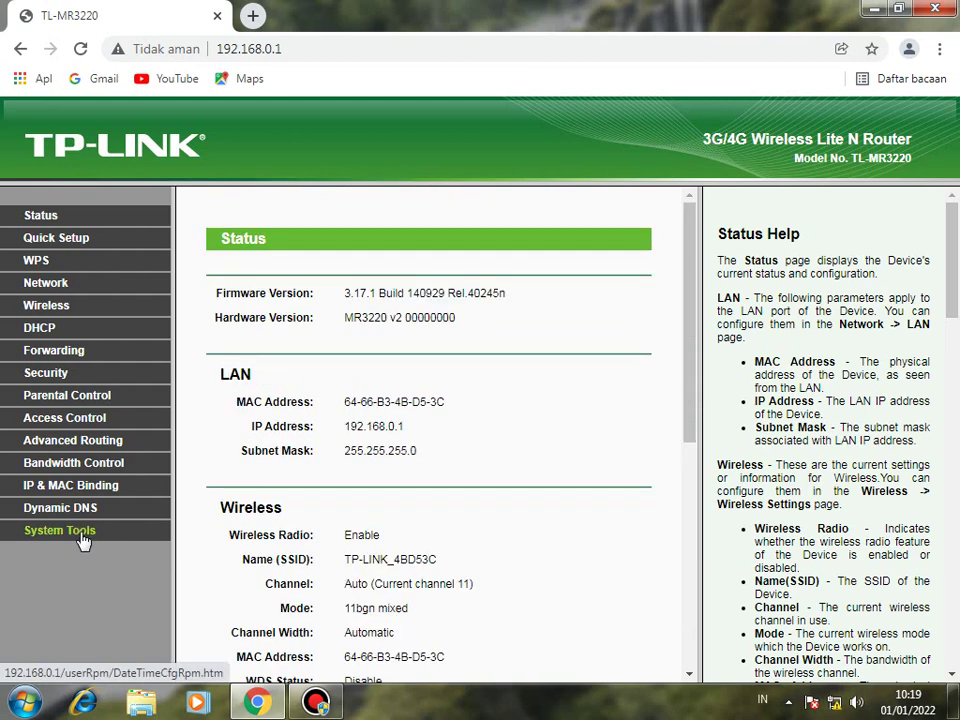
Go to System Tools > Firmware Upgrade in the router menu.
left_click(80, 538)
scroll(290, 521, "down", 1)
scroll(199, 561, "up", 1)
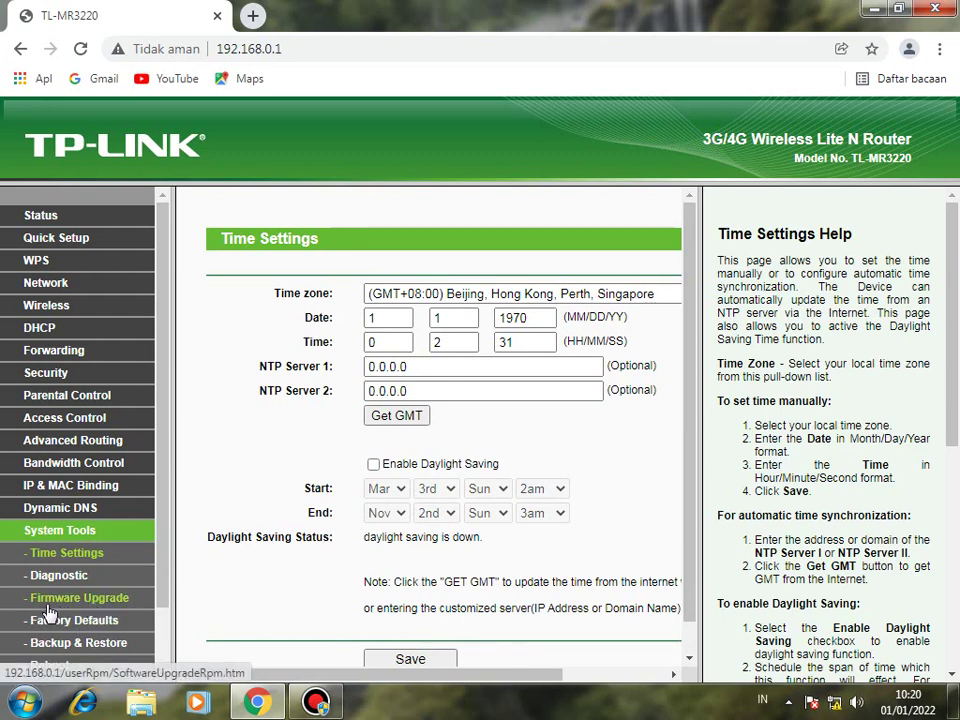
left_click(118, 606)
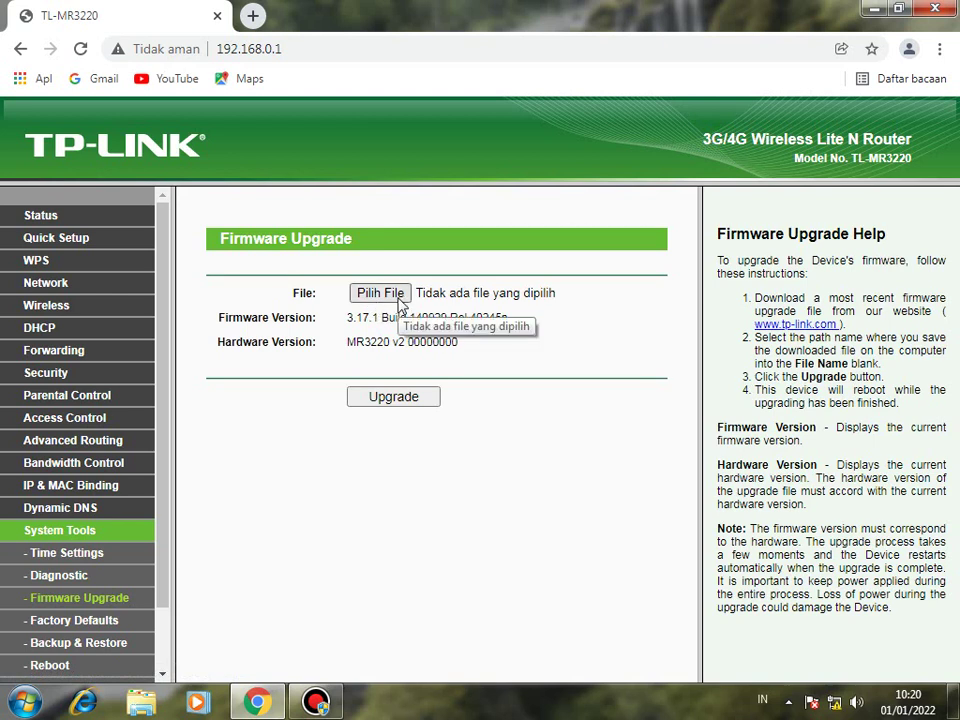
Choose factory-to-ddwrt.bin from DOWNLOAD > New folder as the upgrade file and start the upgrade.
left_click(399, 297)
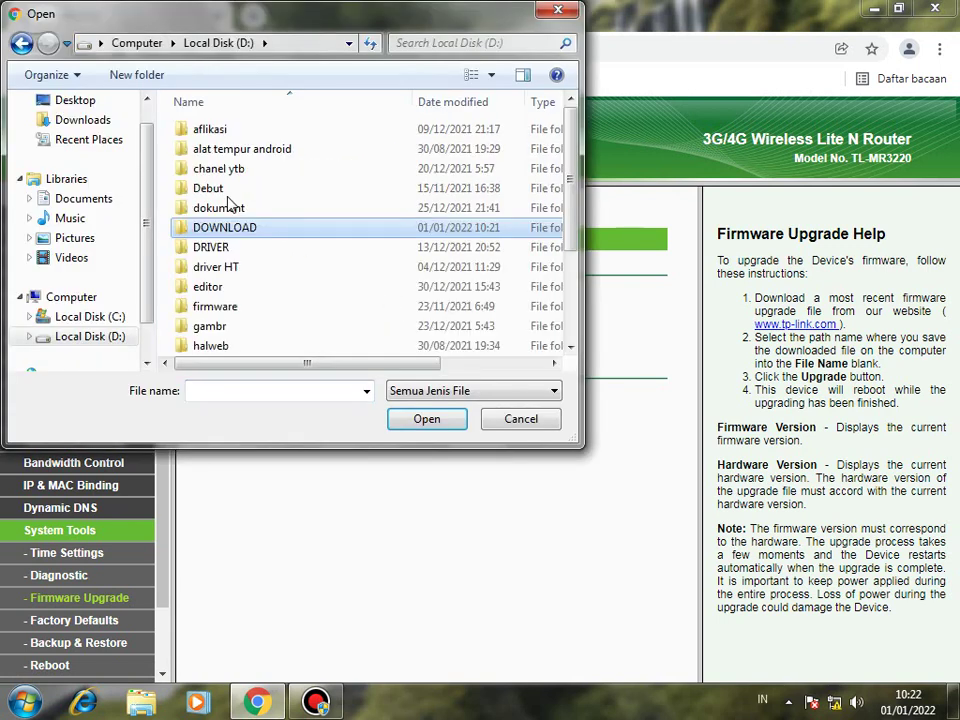
key("Return")
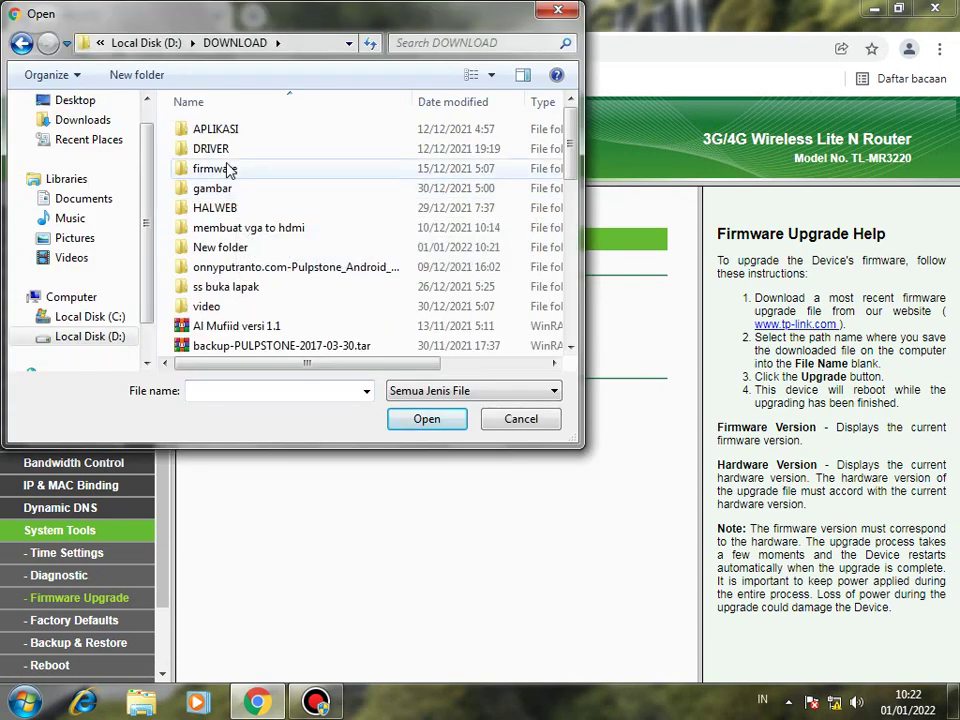
double_click(226, 249)
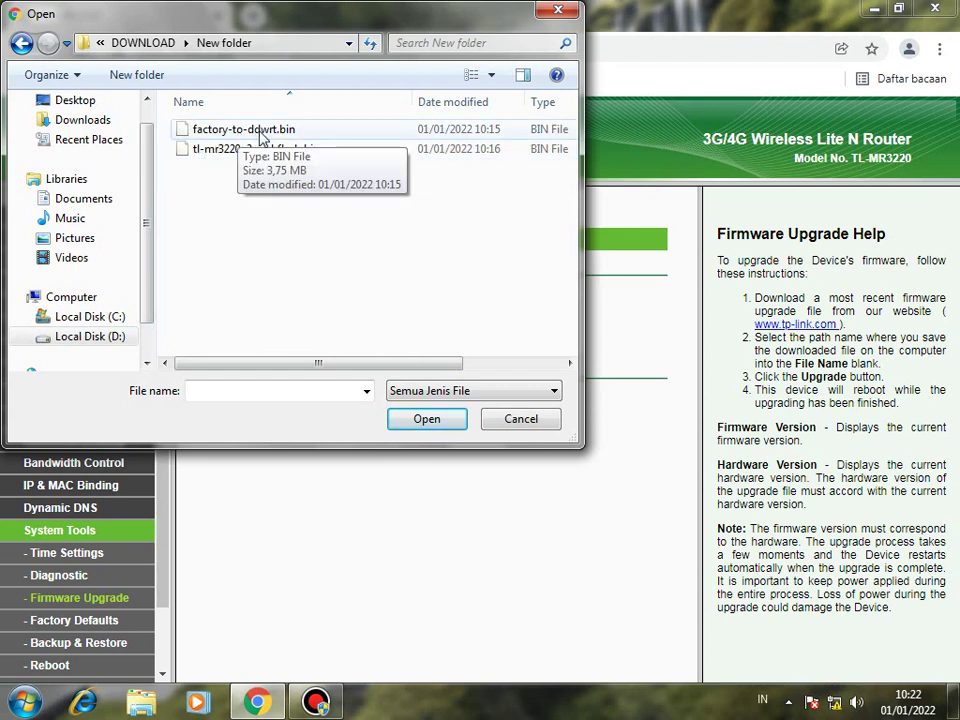
left_click(266, 136)
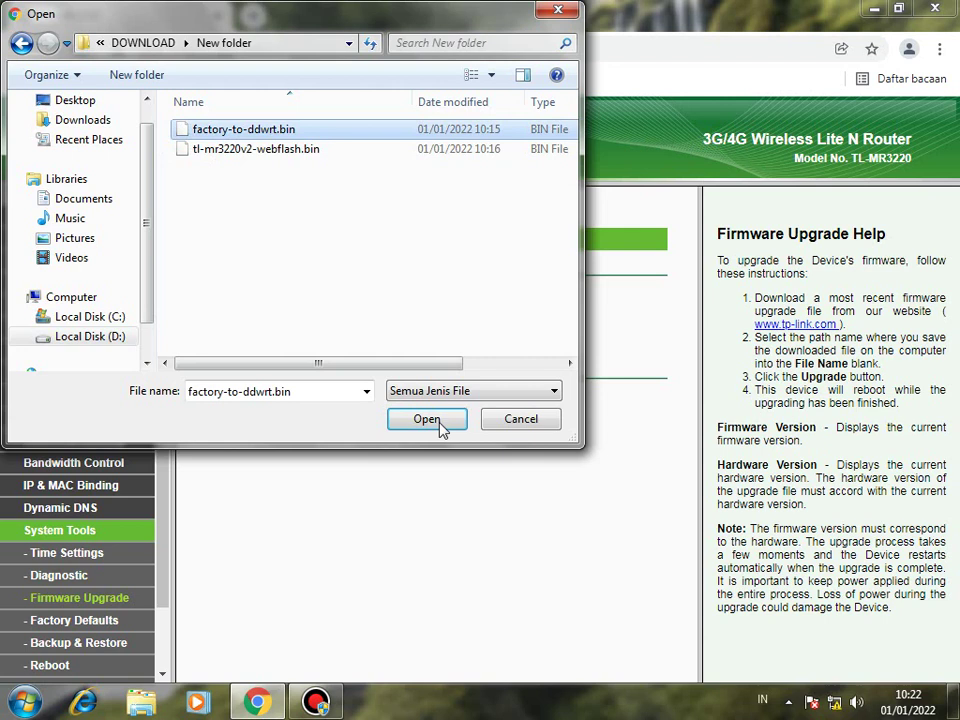
left_click(439, 424)
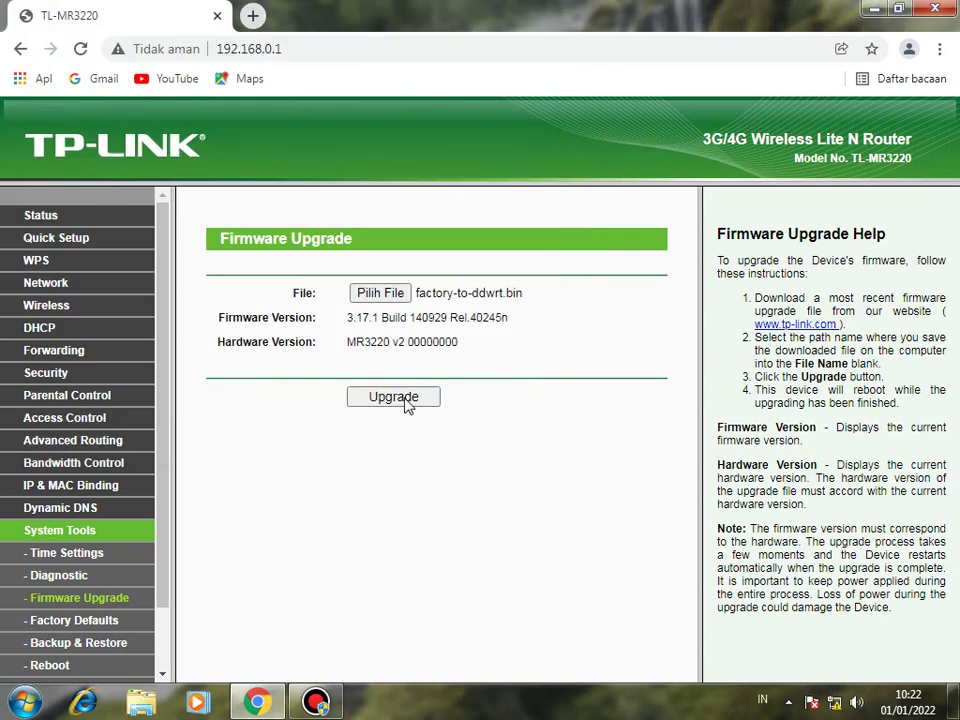
left_click(407, 400)
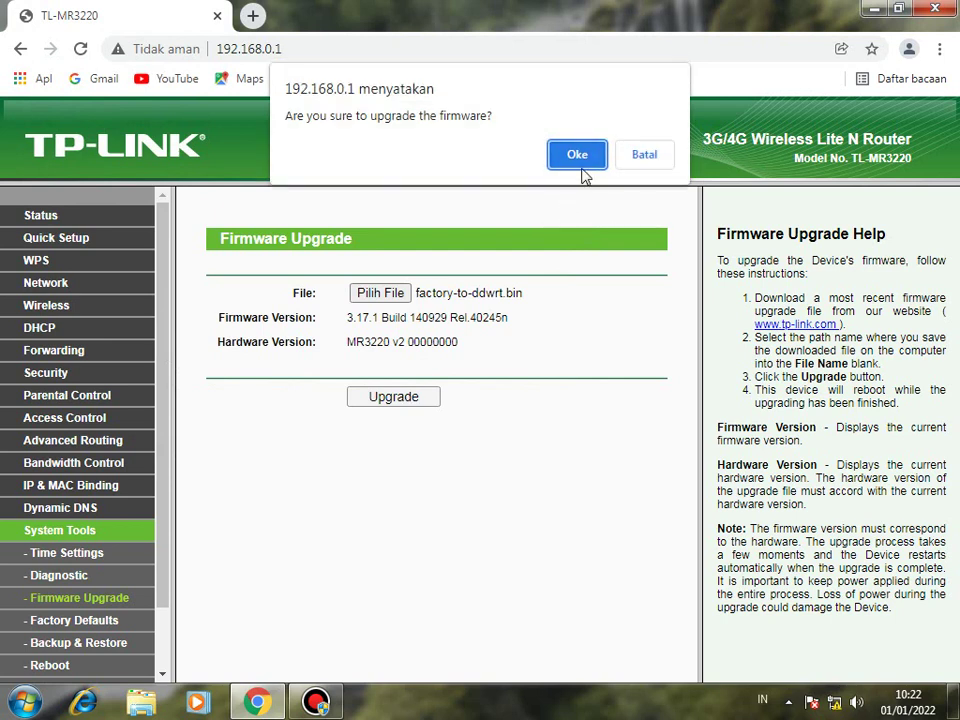
Confirm flashing the DD-WRT firmware, then close Chrome once the router stops responding.
left_click(577, 155)
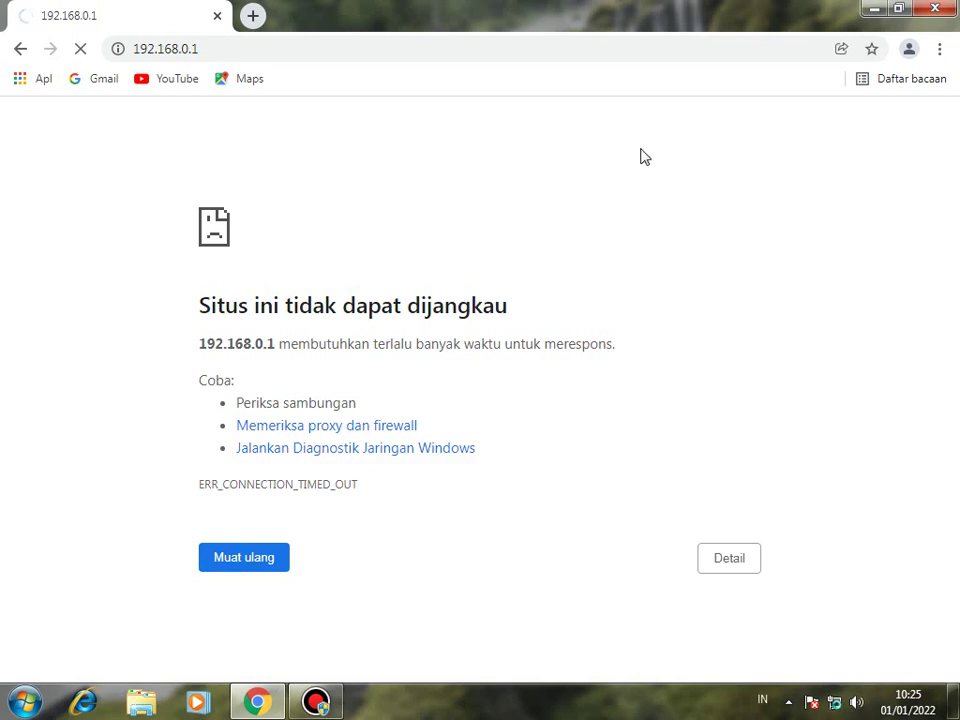
left_click(933, 10)
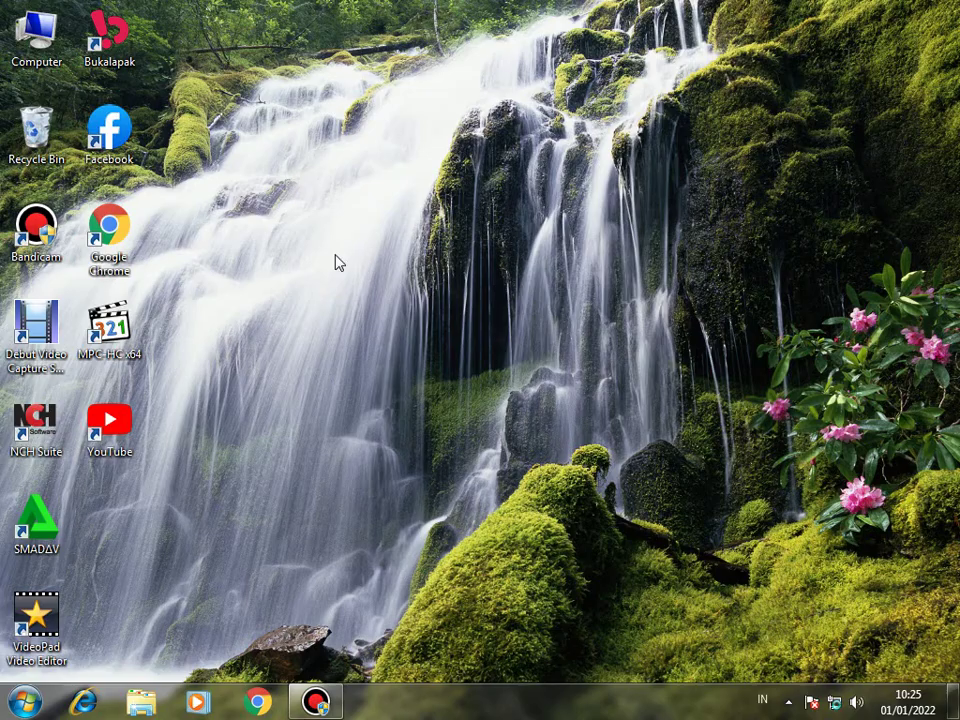
Relaunch Chrome and load 192.168.1.1, which fails with ERR_ADDRESS_UNREACHABLE.
double_click(109, 232)
double_click(105, 230)
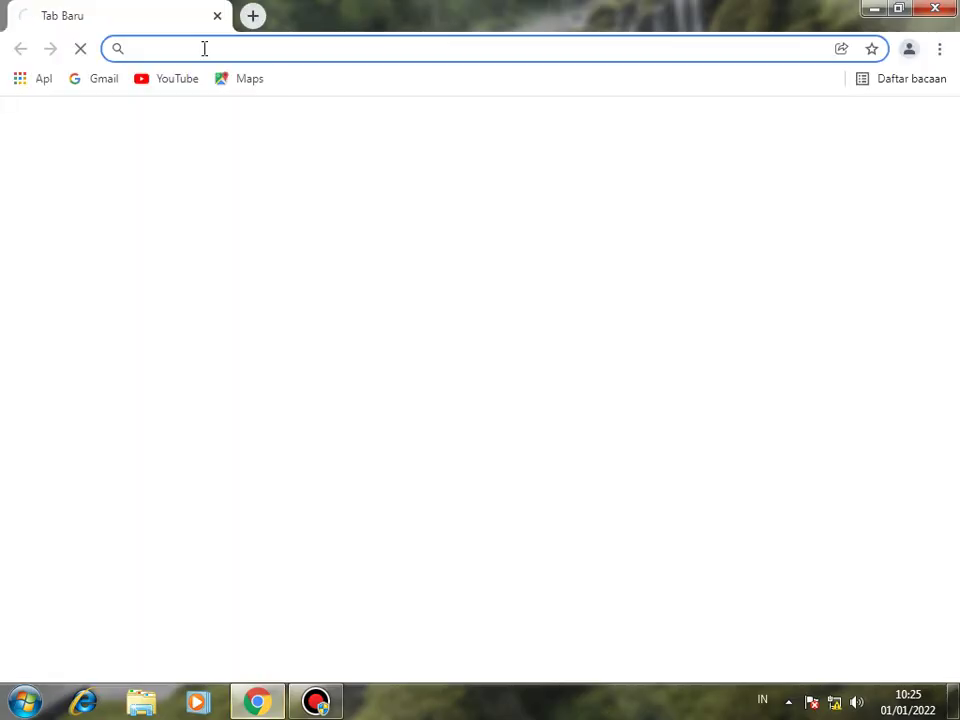
left_click(204, 48)
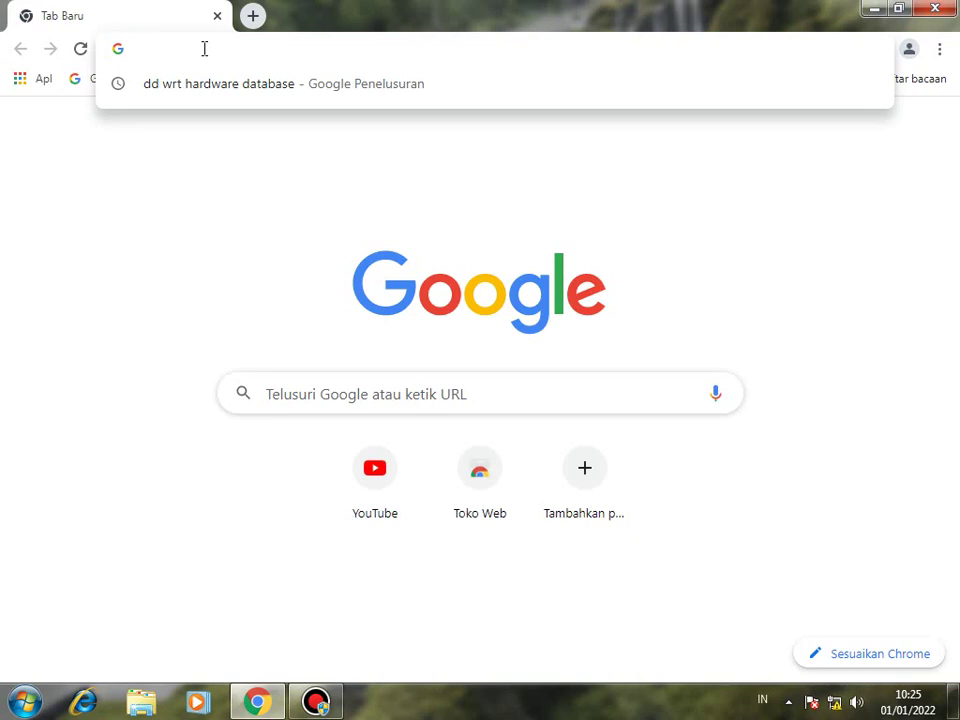
type("19")
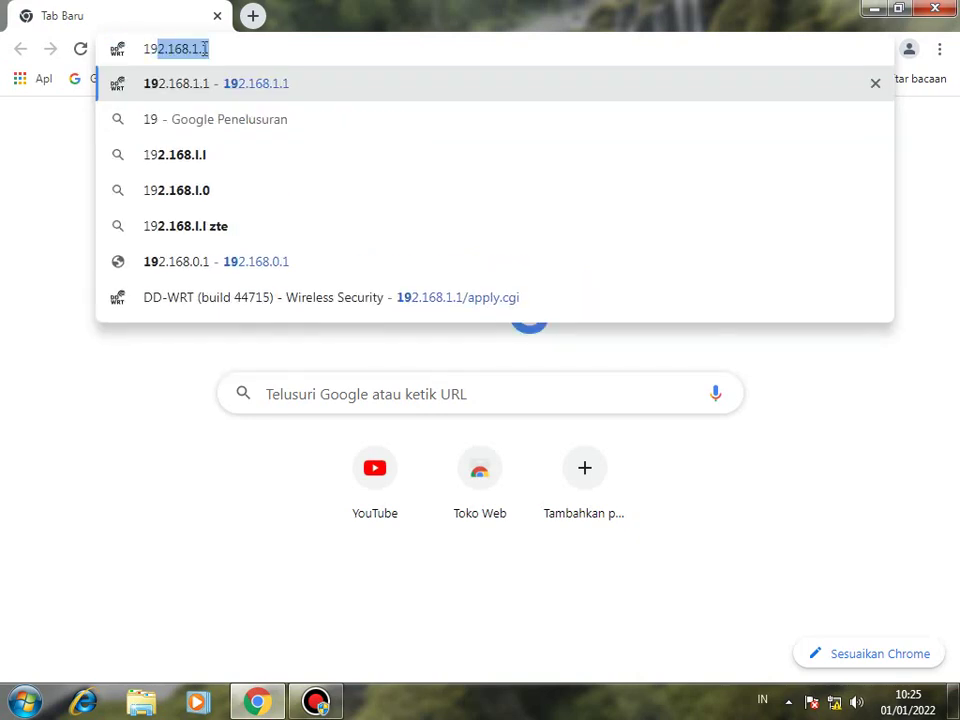
type("2")
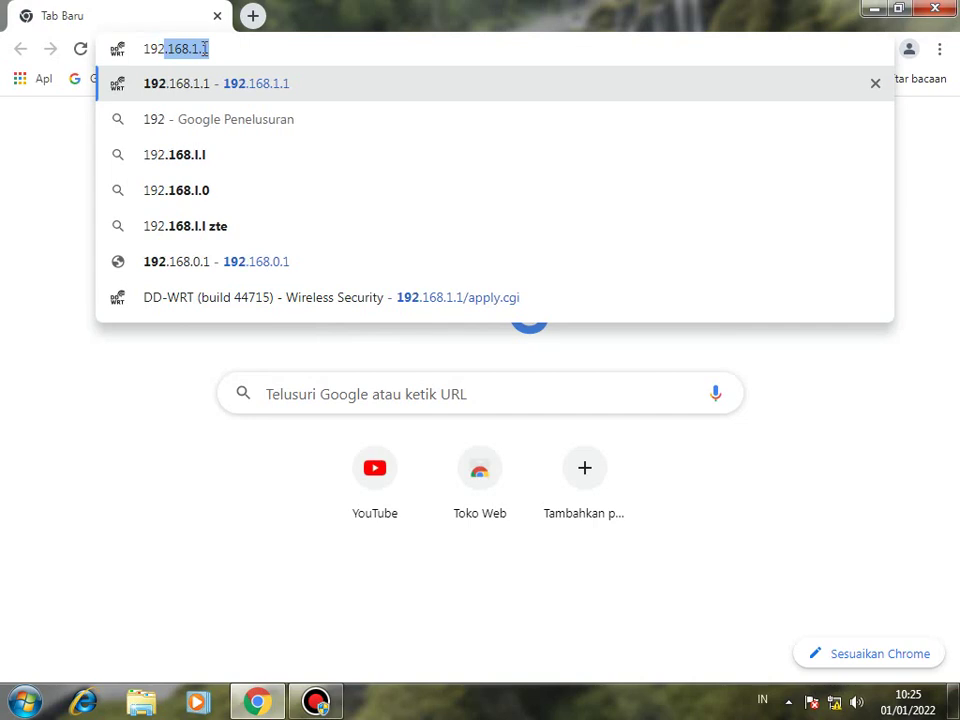
type(".1")
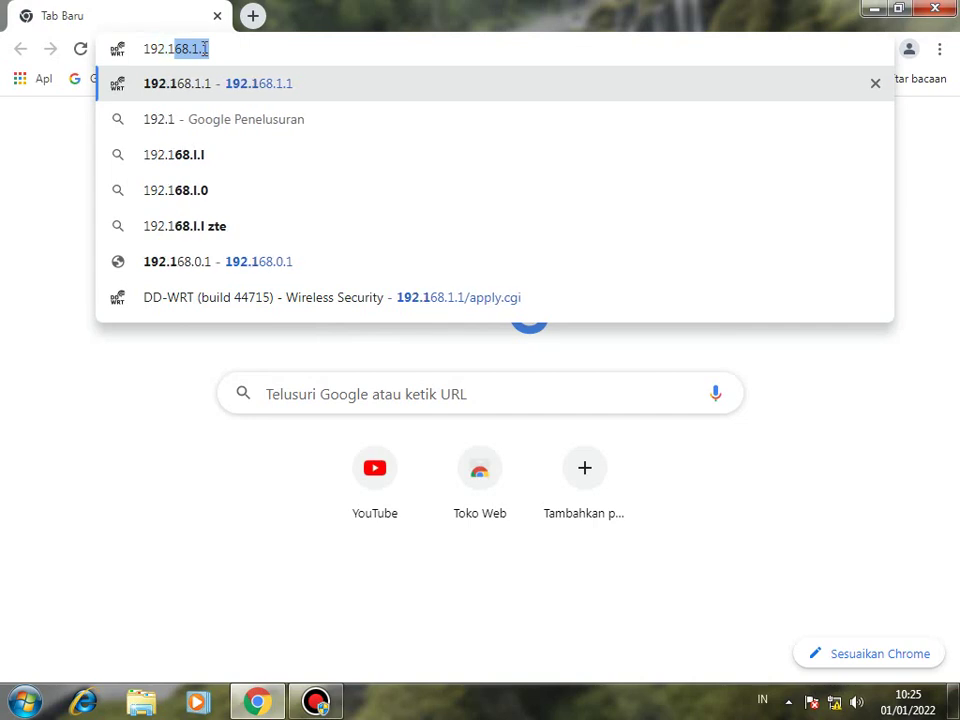
type("68.")
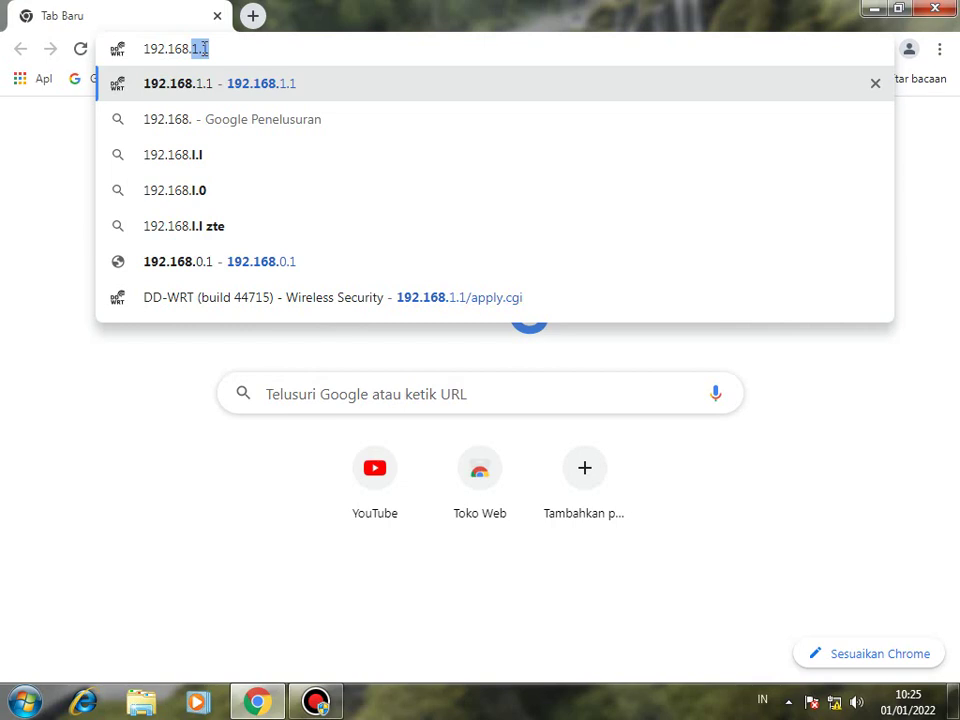
type("1.1")
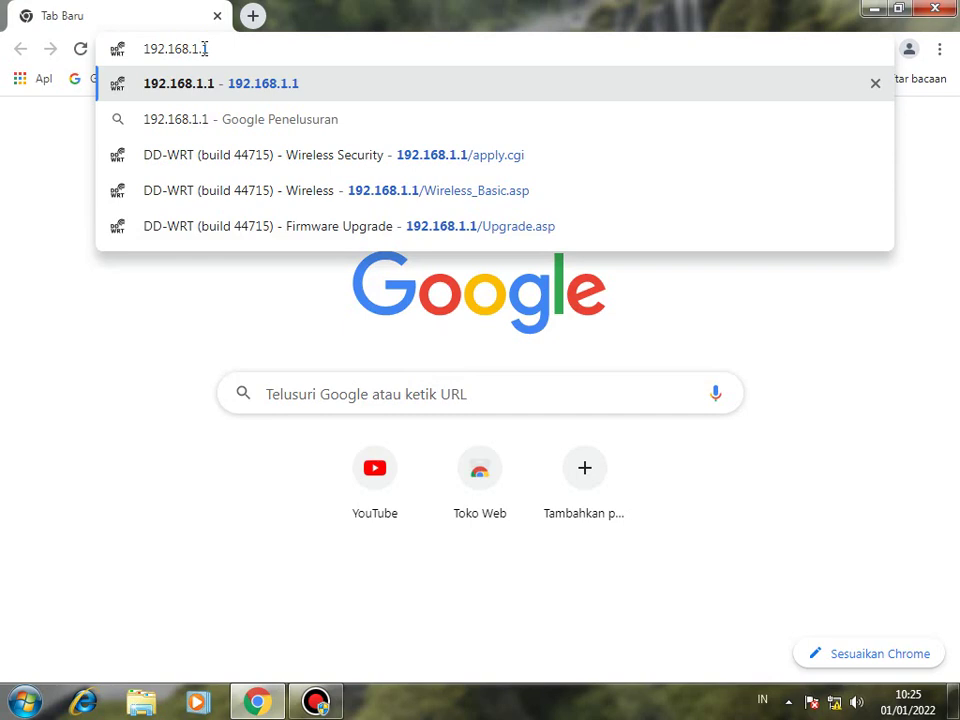
key("Return")
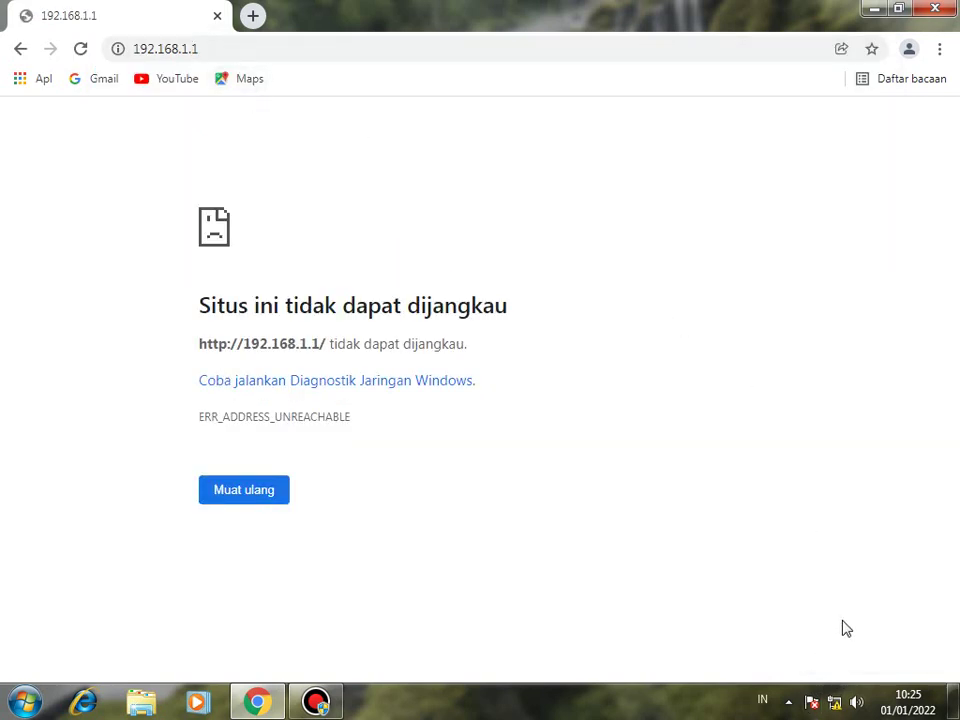
Open the wired connection's Internet Protocol Version 4 properties via Network and Sharing Center.
left_click(834, 702)
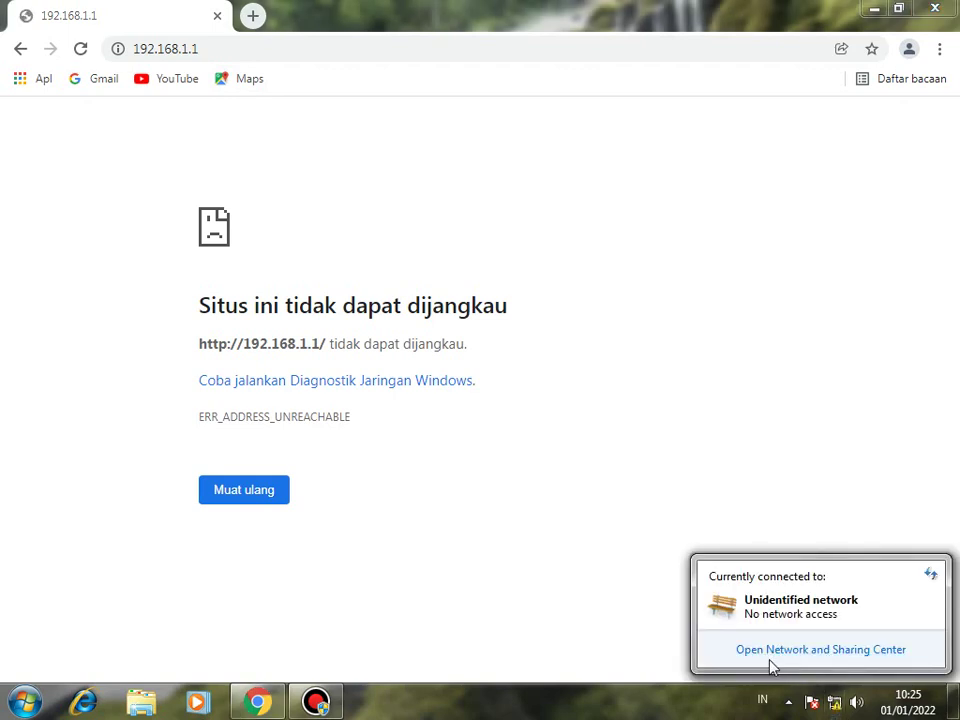
left_click(835, 657)
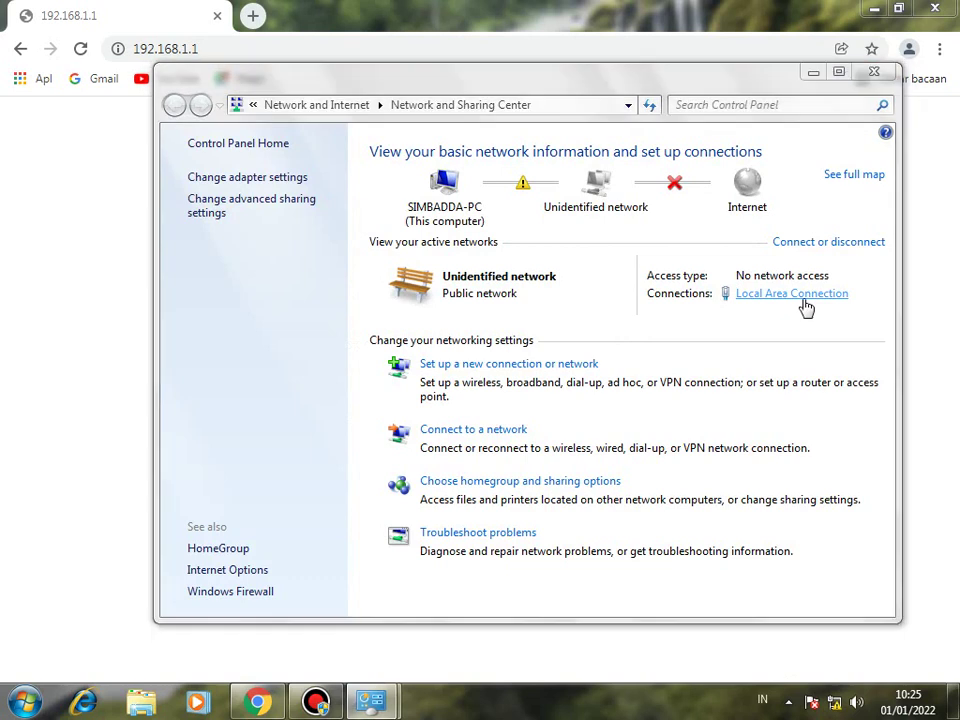
left_click(802, 295)
left_click(376, 506)
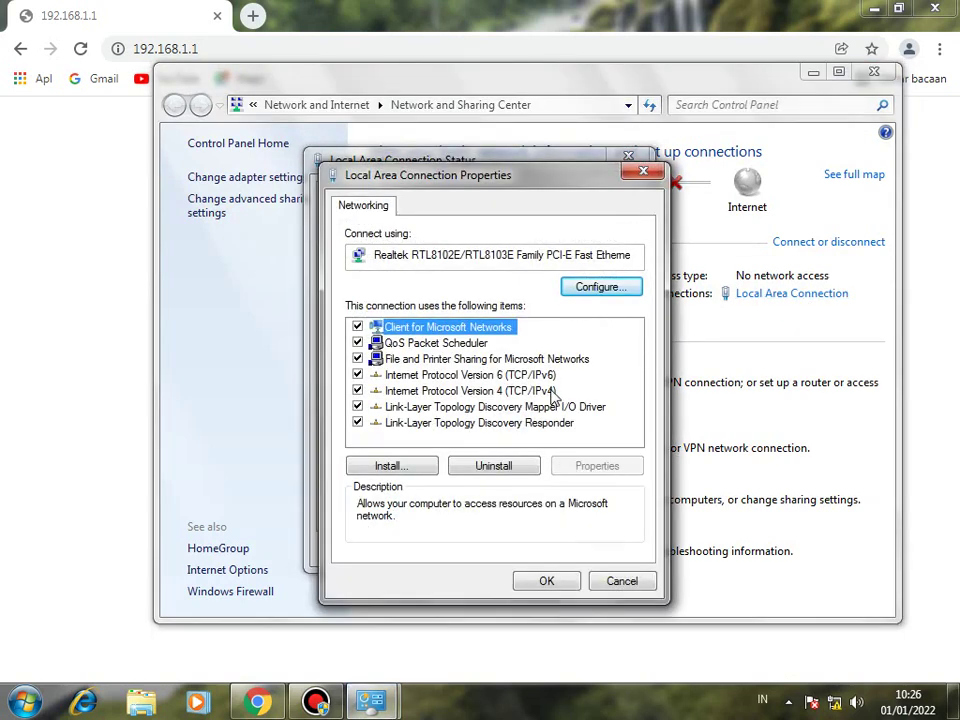
left_click(549, 394)
double_click(549, 394)
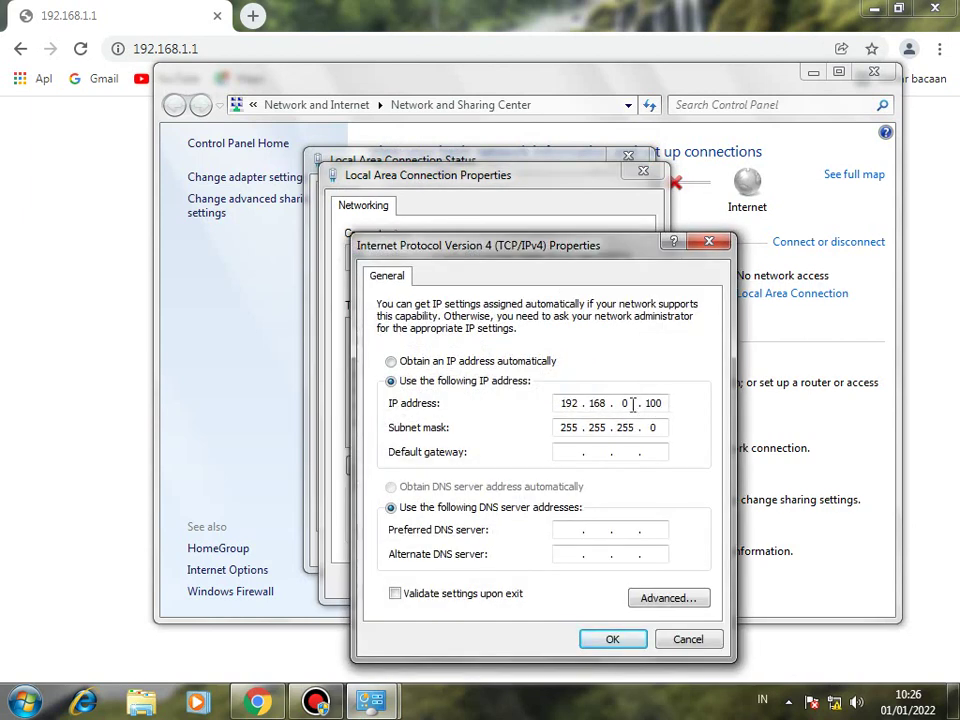
Set the IP to 192.168.1.100 (mask 255.255.255.0), save, and close the network windows.
left_click(632, 403)
type("1")
left_click(612, 639)
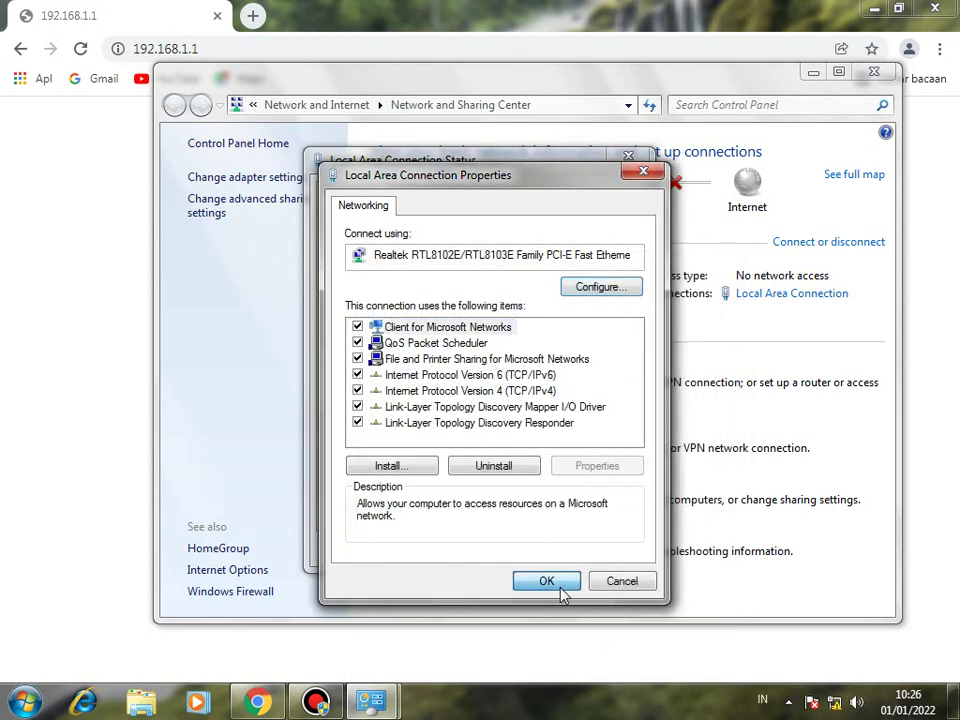
left_click(561, 591)
left_click(596, 552)
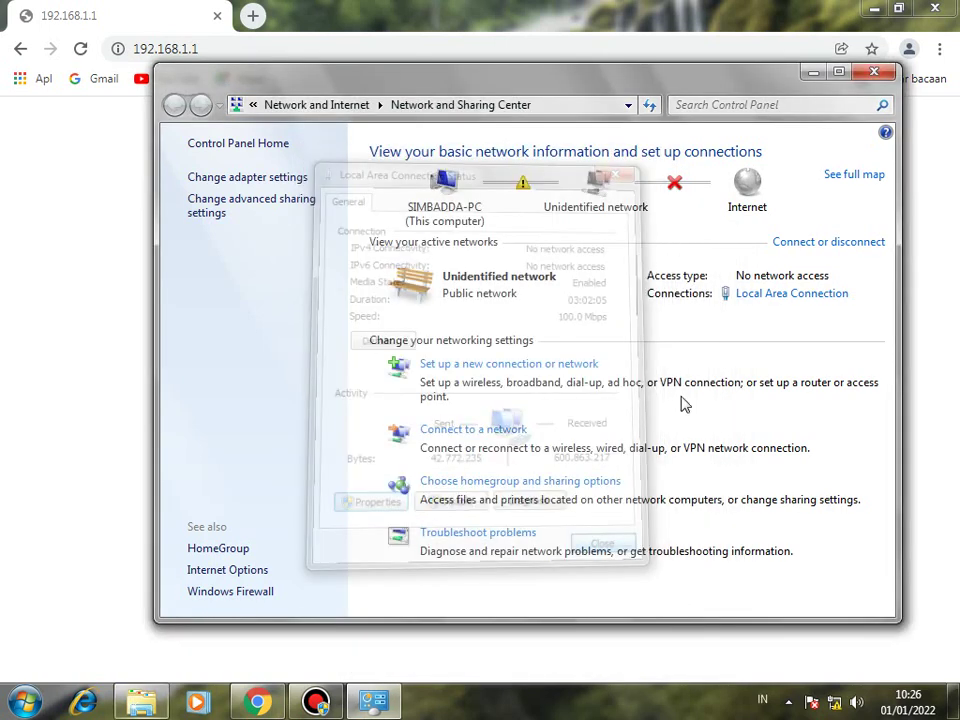
left_click(884, 70)
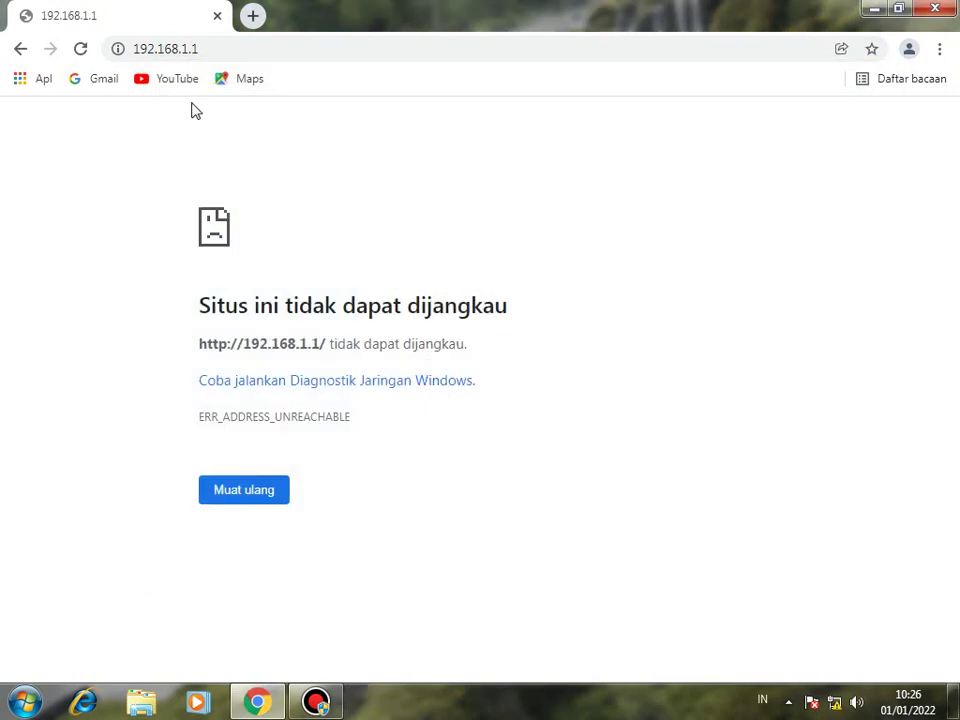
Reload 192.168.1.1 and replace the default router username and password with new credentials.
left_click(203, 51)
key("Return")
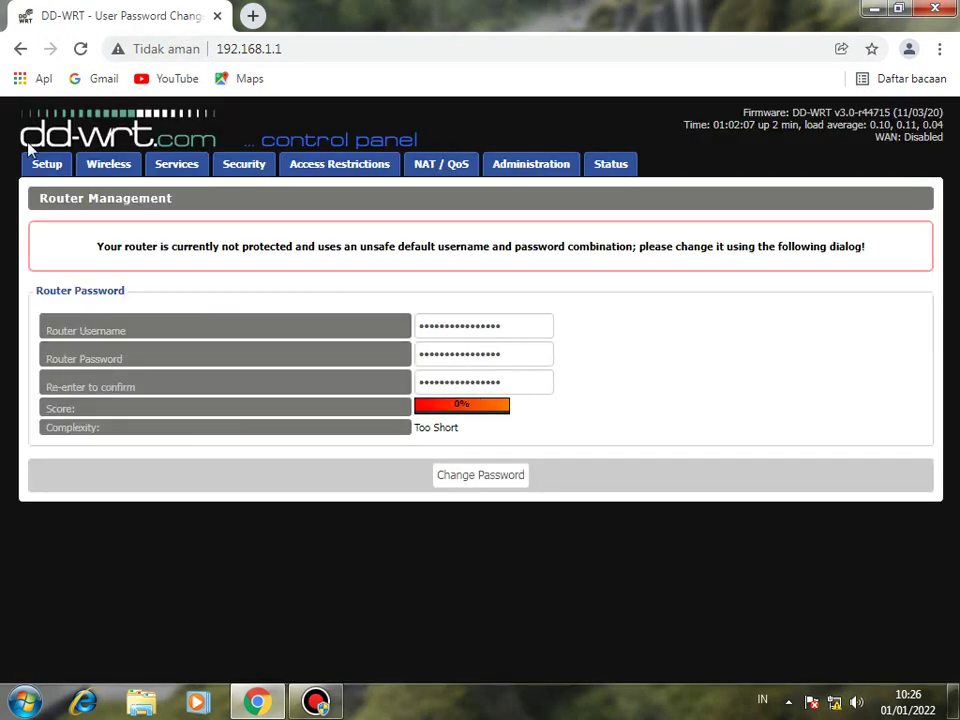
double_click(516, 325)
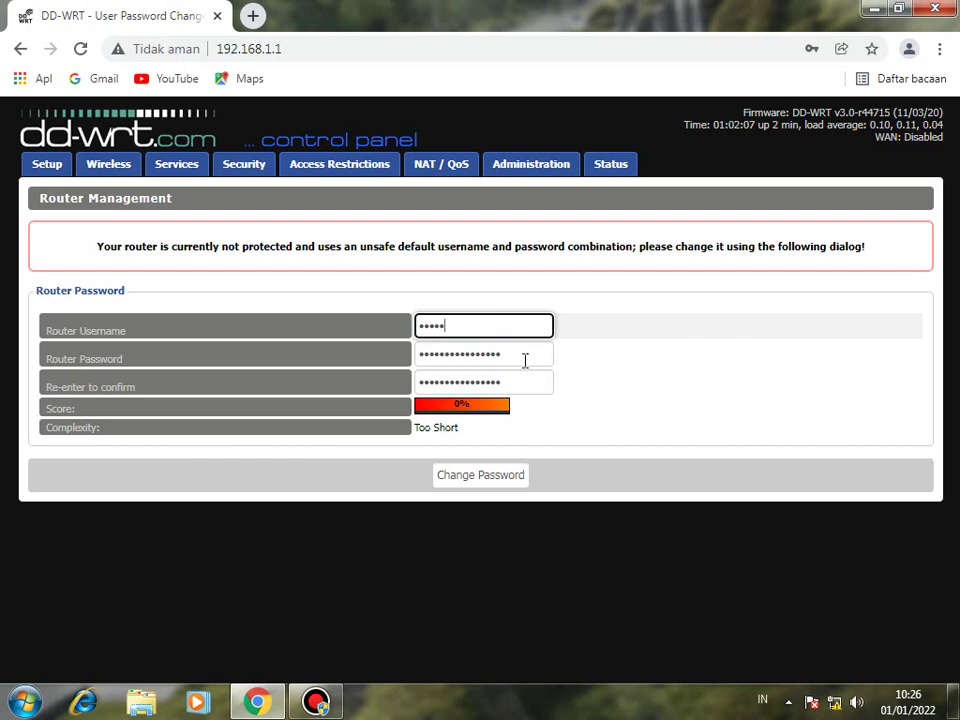
left_click(501, 356)
double_click(503, 360)
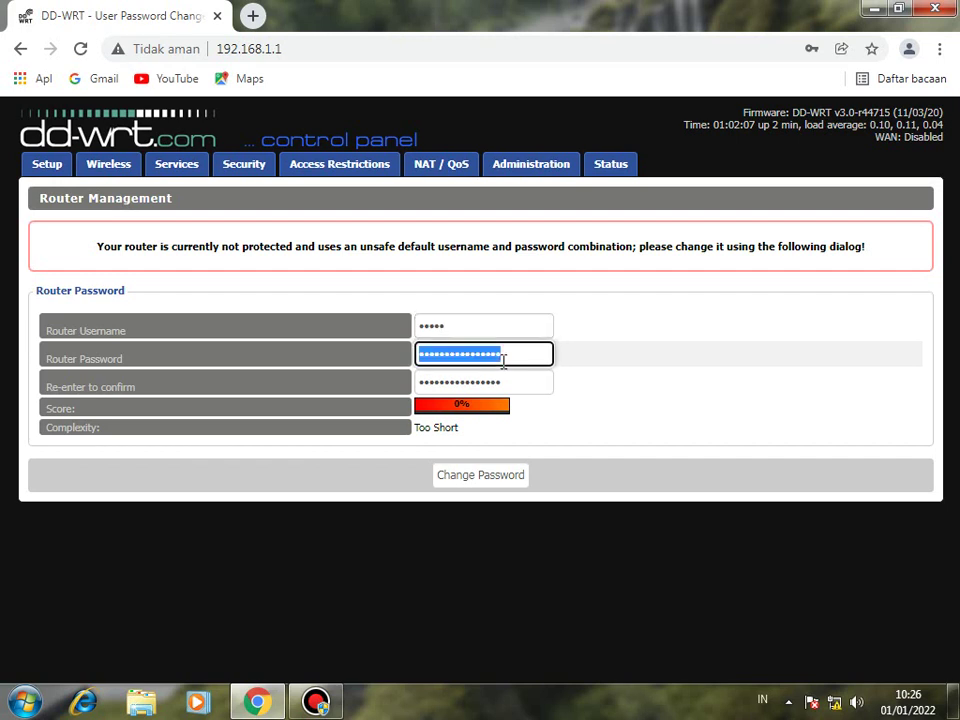
type("a")
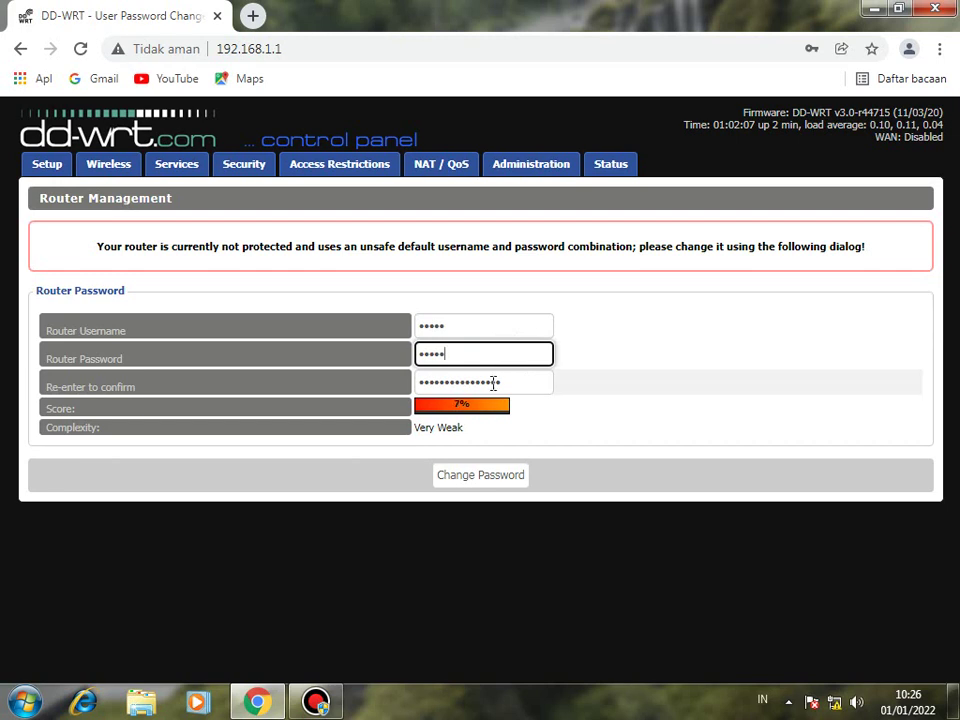
double_click(492, 384)
type("admin")
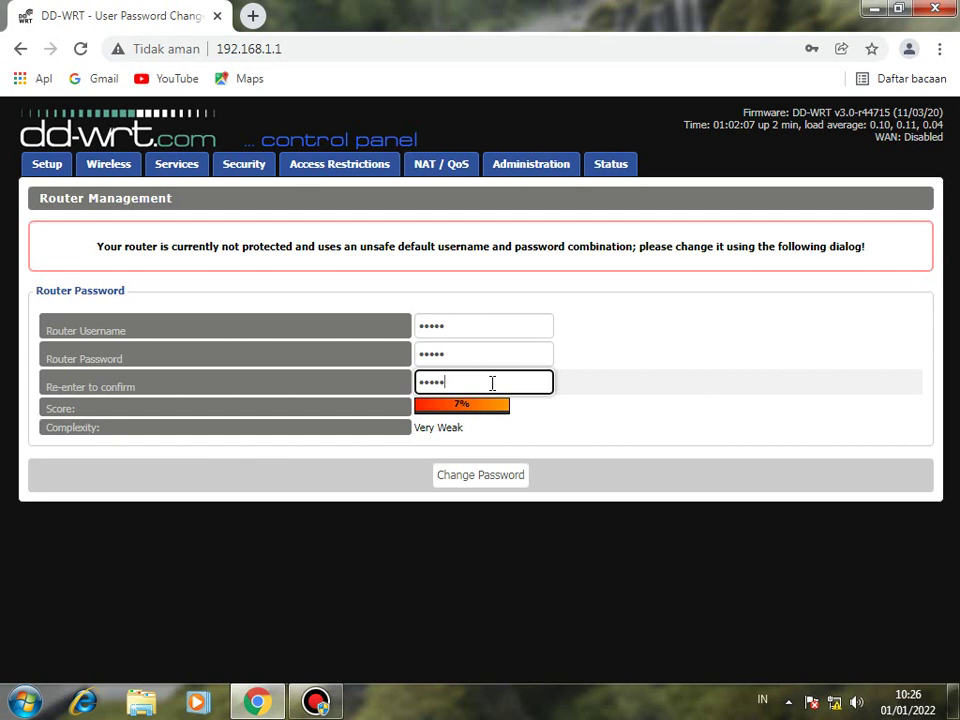
left_click(481, 484)
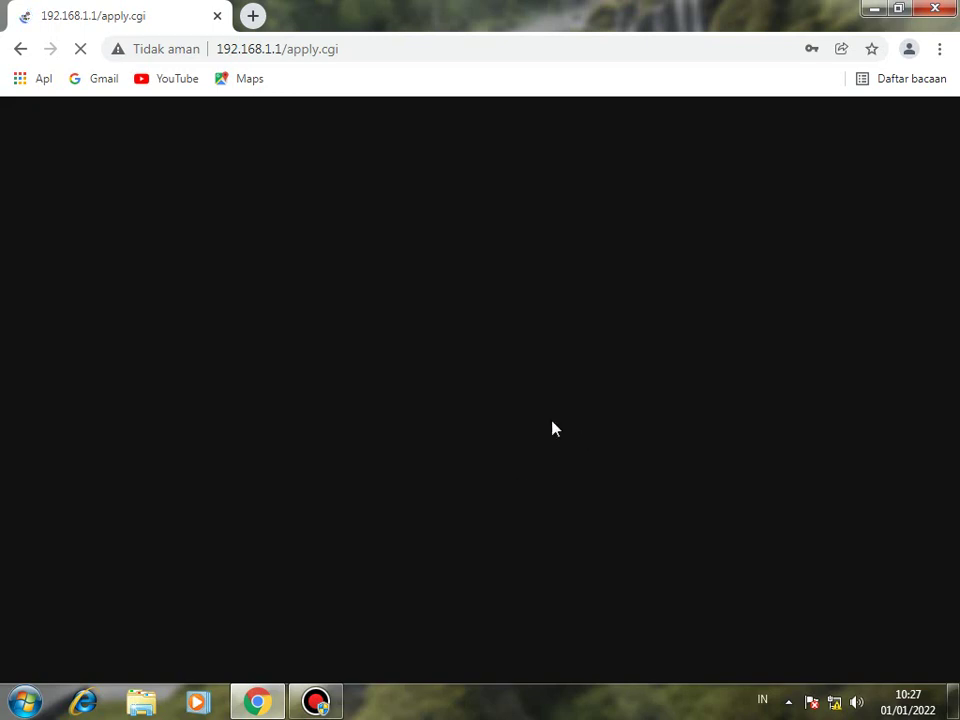
Restart Chrome and load the DD-WRT System Information page at 192.168.1.1.
left_click(934, 10)
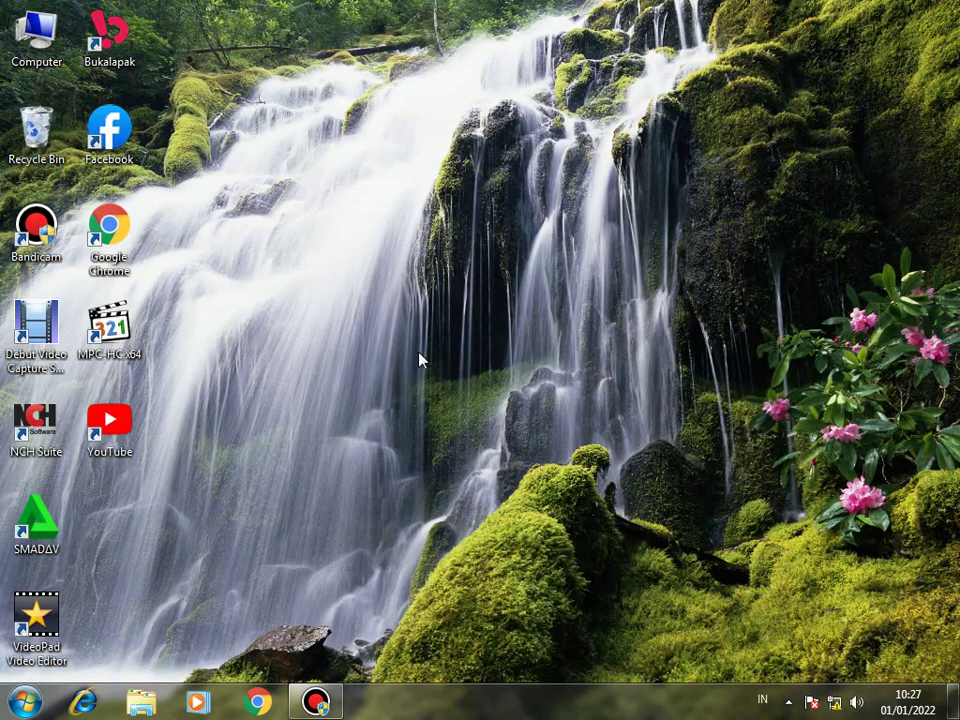
double_click(110, 232)
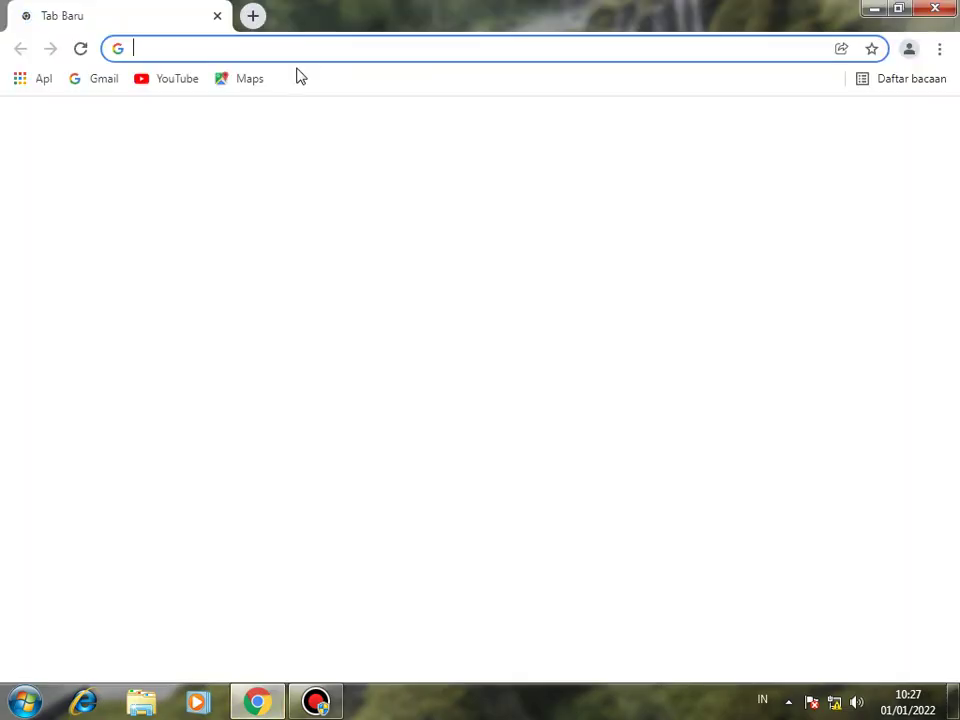
left_click(290, 56)
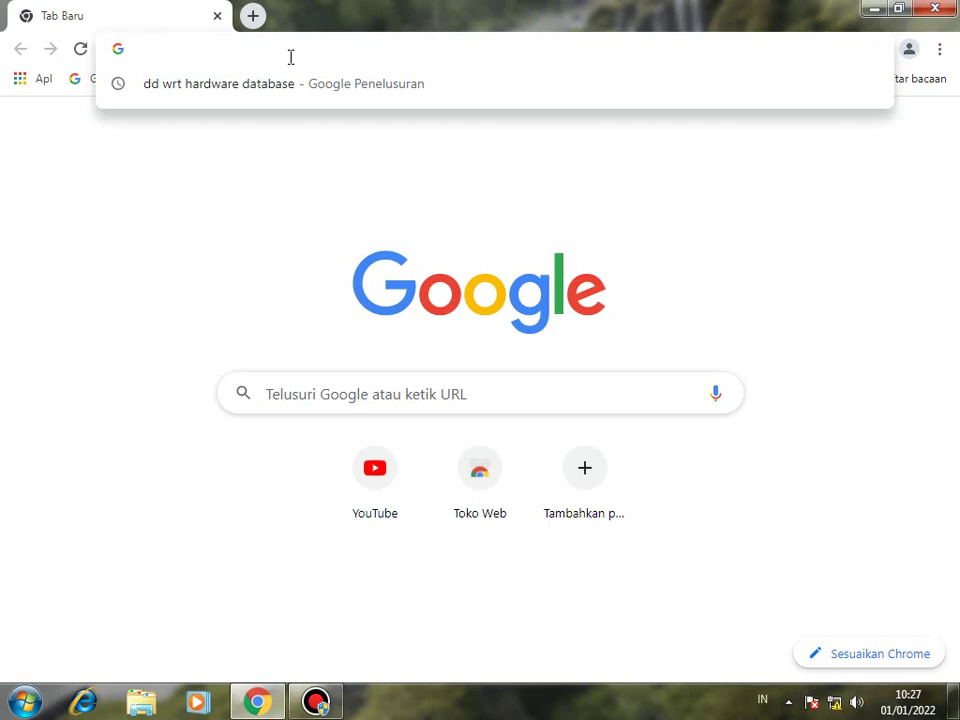
type("192.")
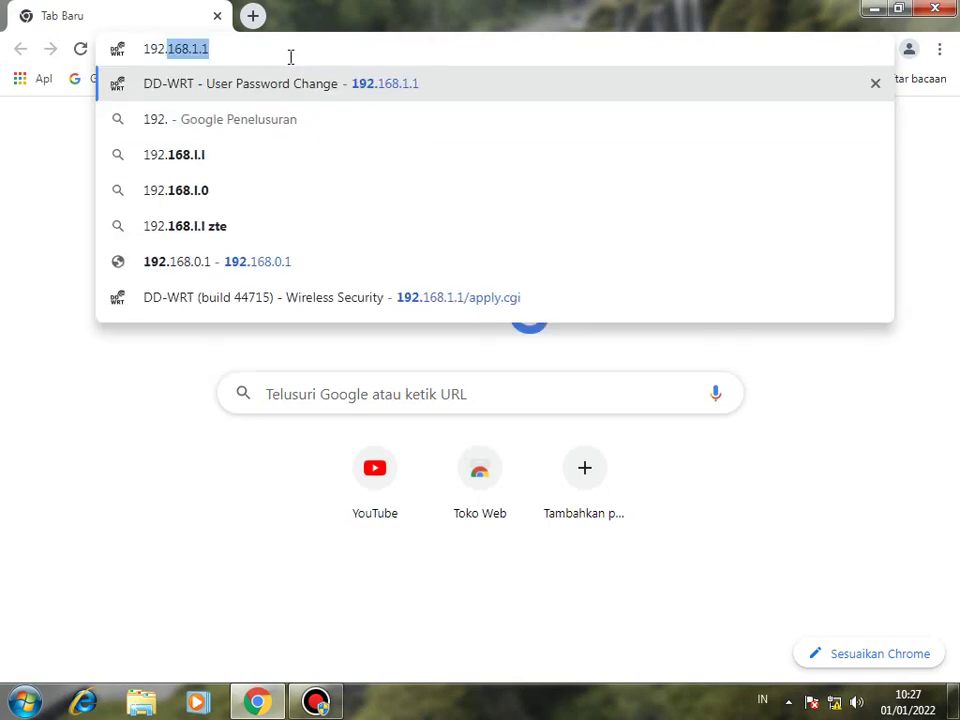
type("168")
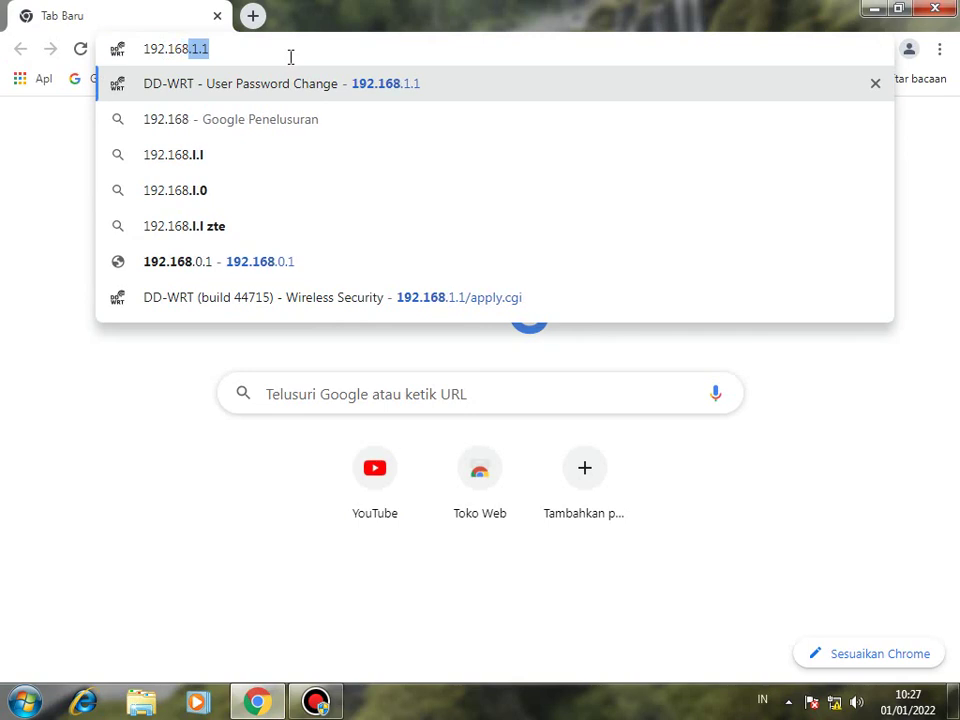
key("Return")
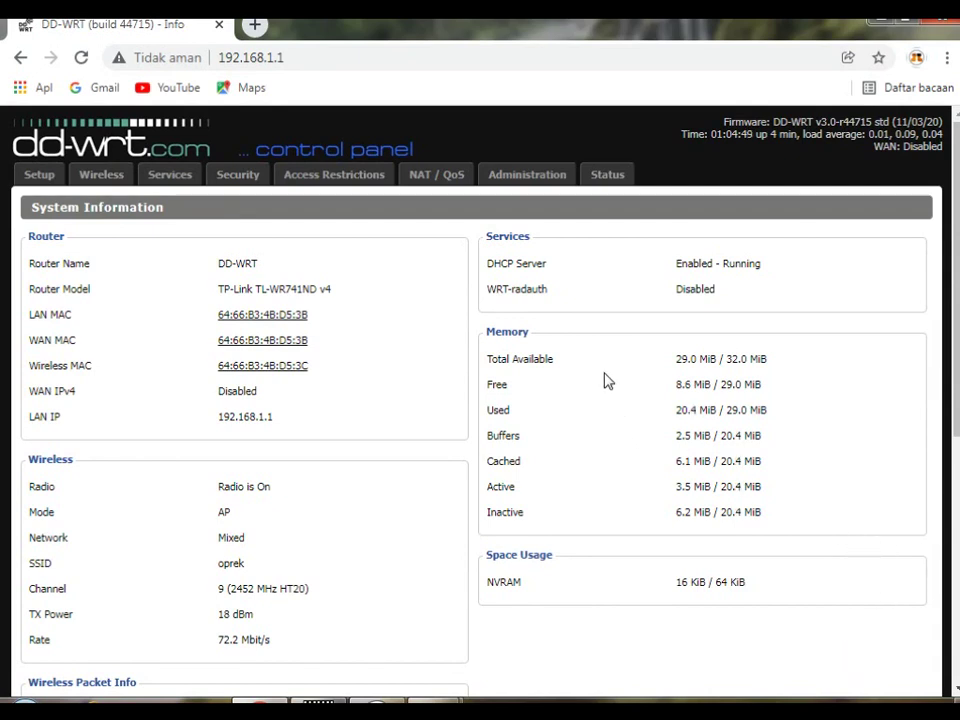
Sign in with the router username and password to reach Administration > Management.
left_click(552, 181)
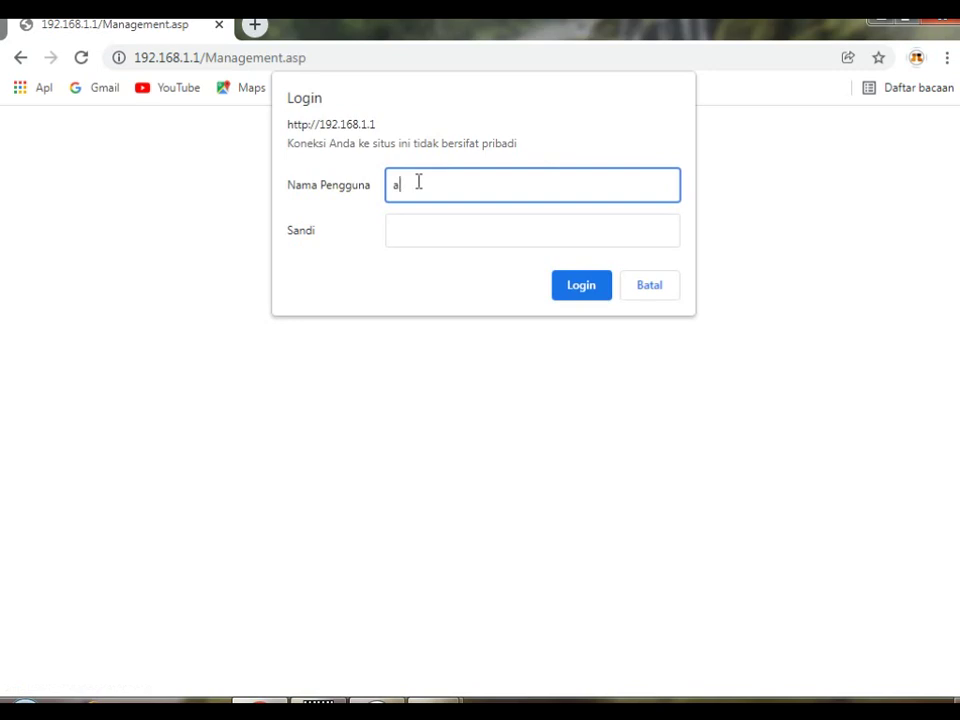
type("min")
left_click(419, 229)
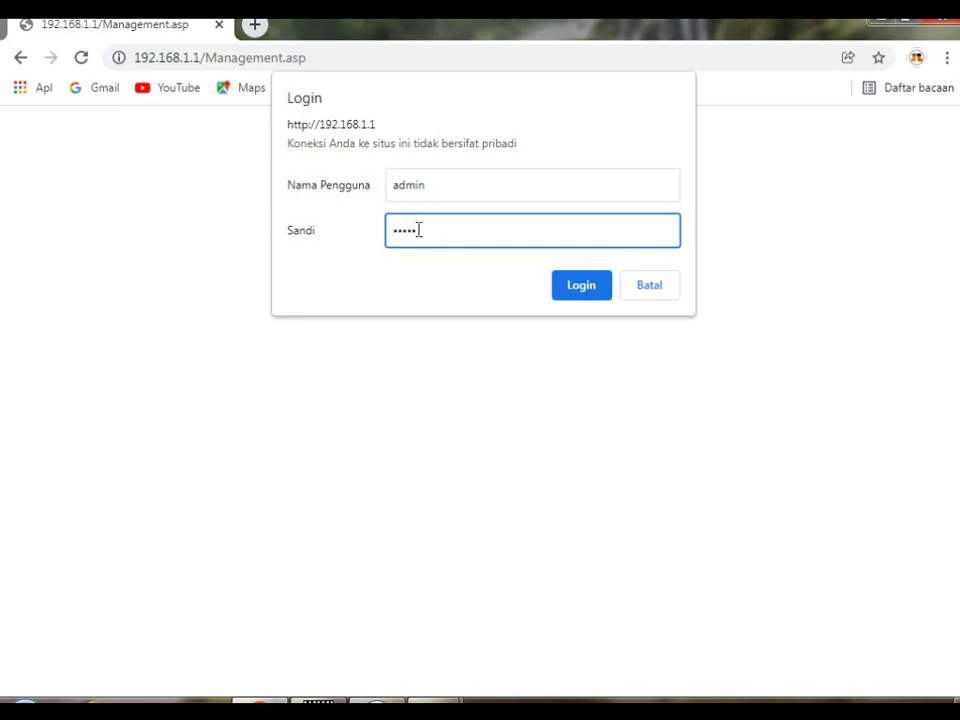
left_click(583, 286)
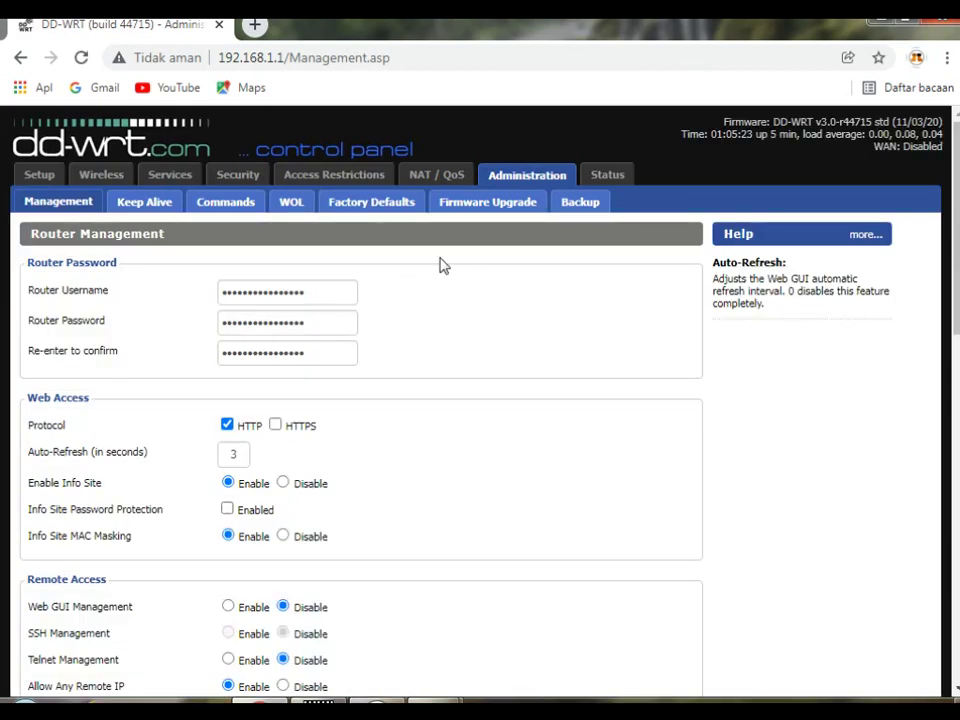
Go to the Firmware Upgrade page and browse for a firmware file.
left_click(495, 205)
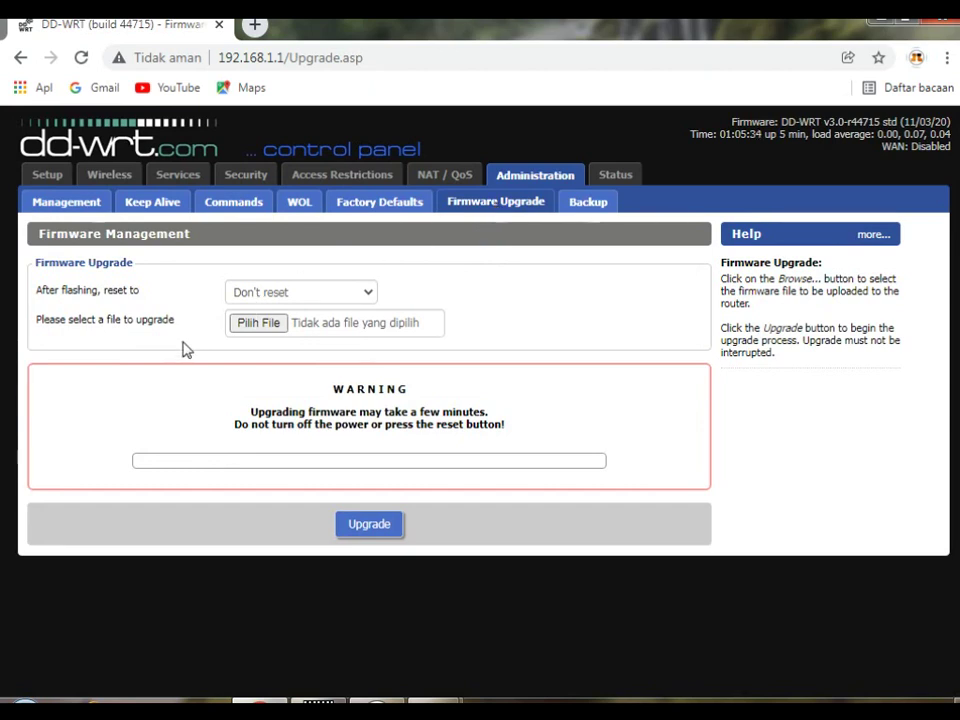
left_click(266, 323)
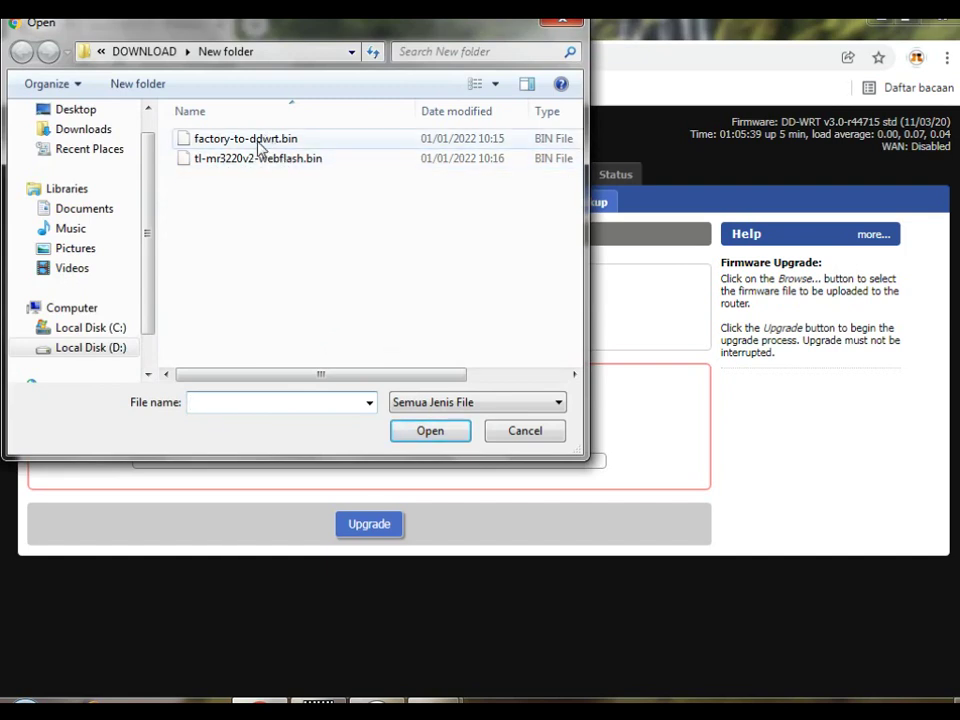
Select tl-mr3220v2-webflash.bin as the upgrade file.
double_click(275, 160)
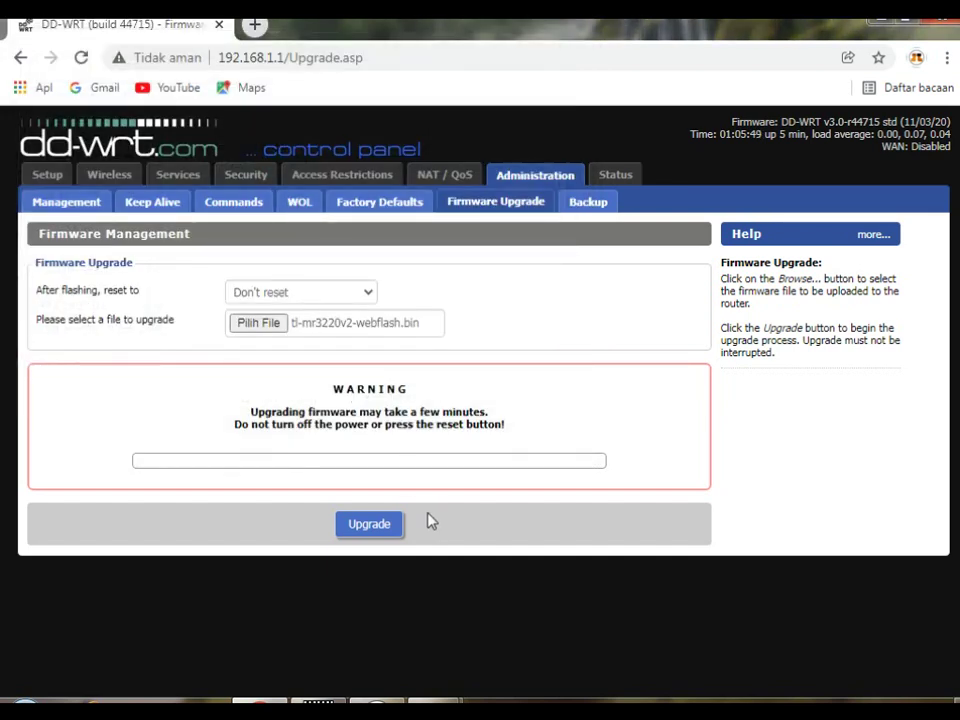
Flash the webflash firmware and, after the reboot, view the Status information page.
left_click(366, 530)
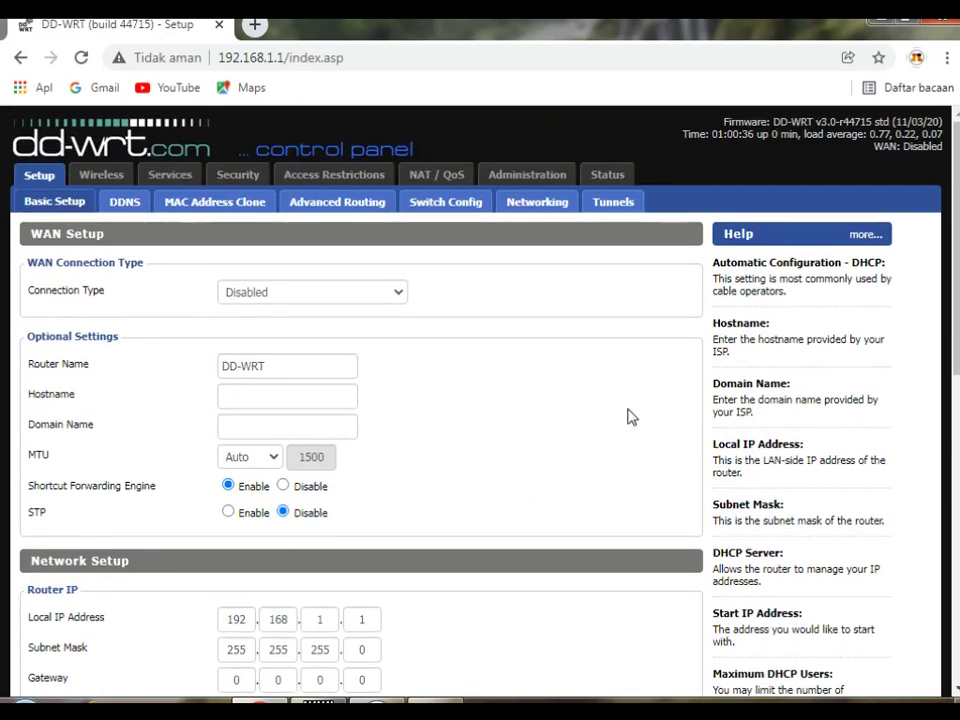
left_click(607, 176)
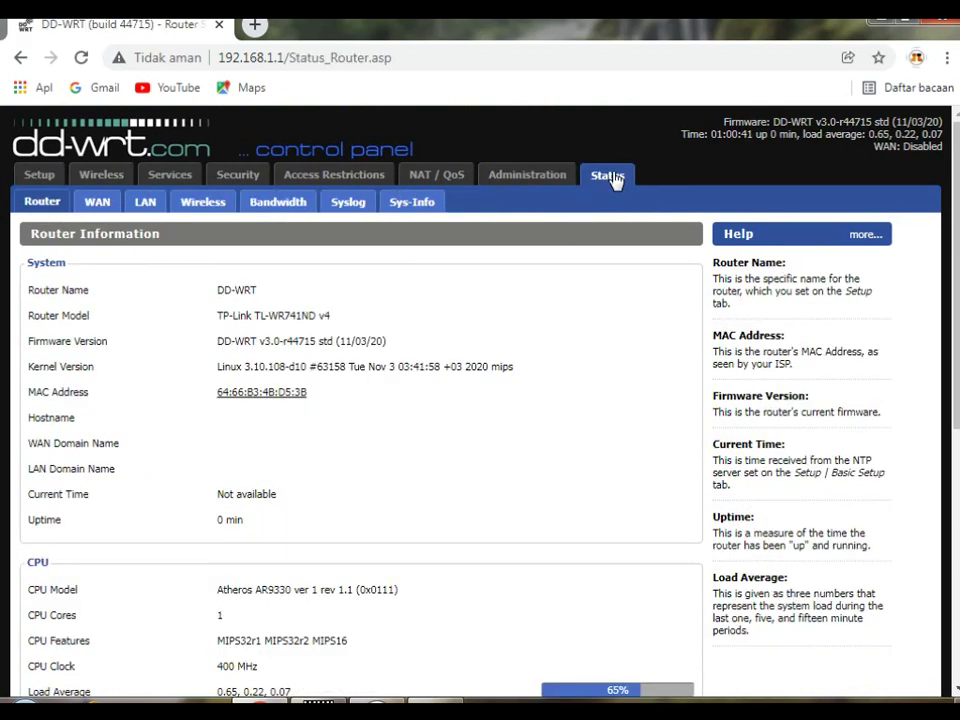
scroll(521, 422, "down", 1)
scroll(521, 424, "up", 1)
scroll(519, 425, "down", 2)
scroll(519, 425, "up", 2)
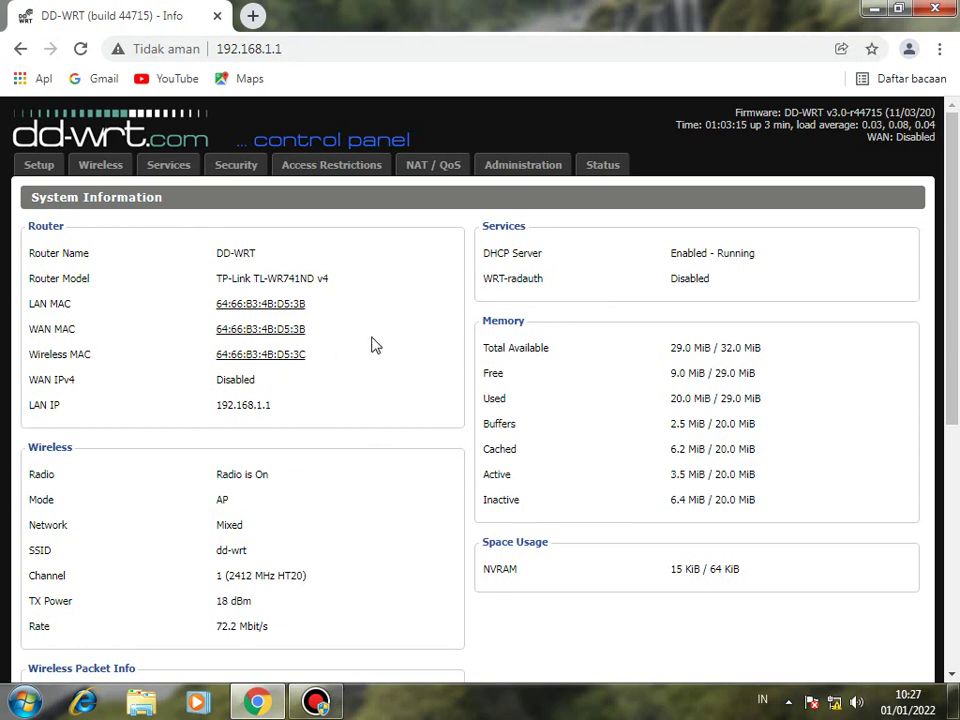
scroll(493, 311, "down", 2)
scroll(493, 311, "up", 2)
scroll(261, 246, "down", 5)
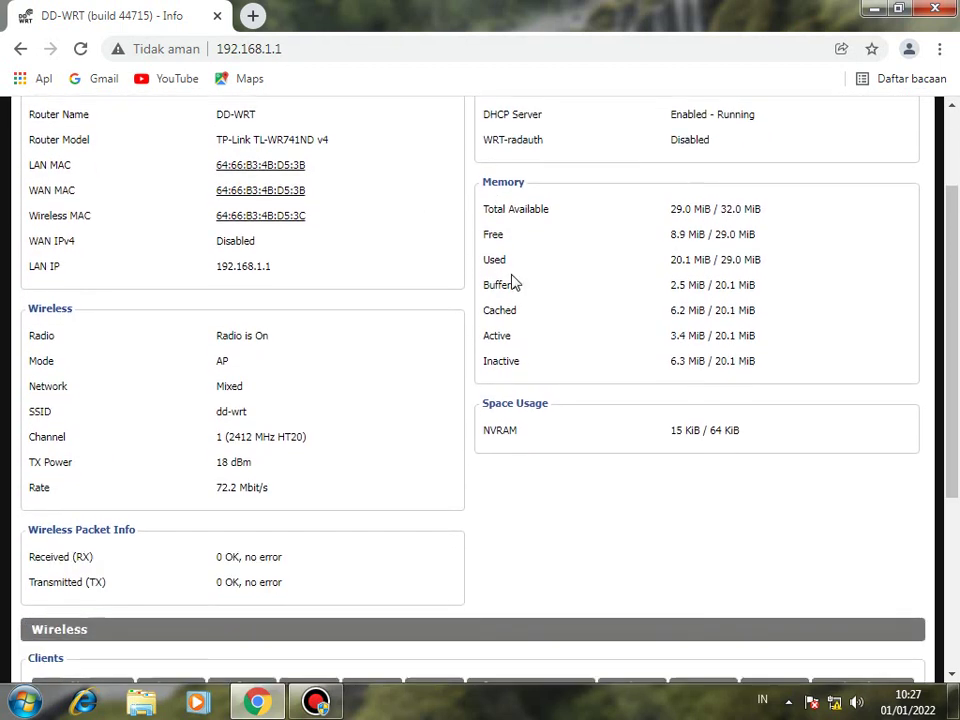
scroll(306, 244, "up", 5)
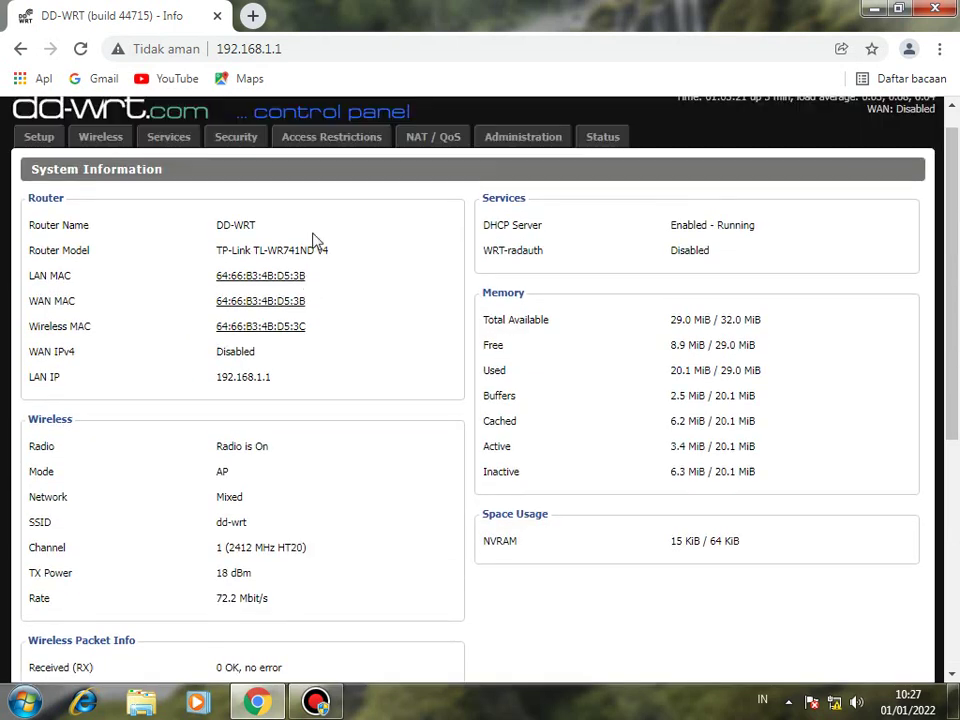
scroll(322, 242, "down", 1)
scroll(330, 240, "down", 1)
scroll(942, 240, "up", 1)
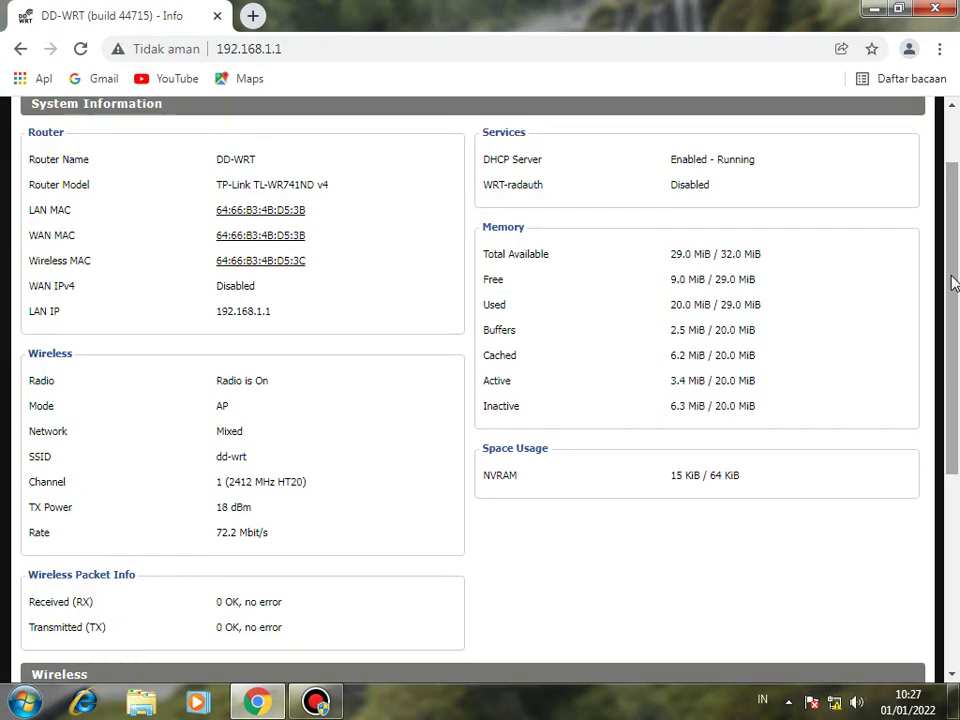
scroll(950, 252, "up", 1)
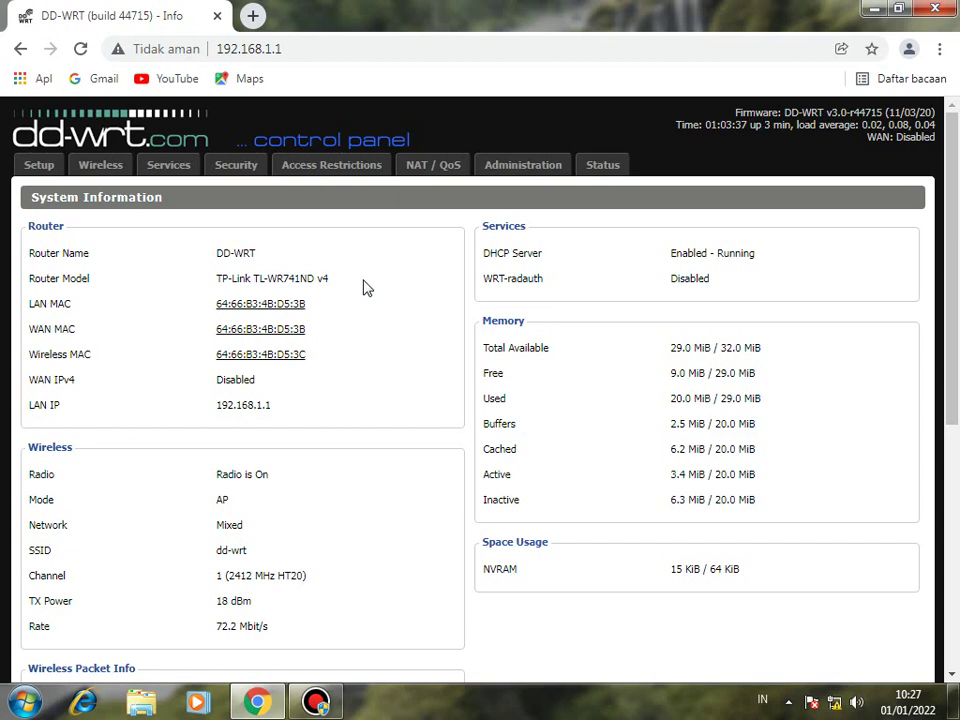
scroll(345, 318, "down", 5)
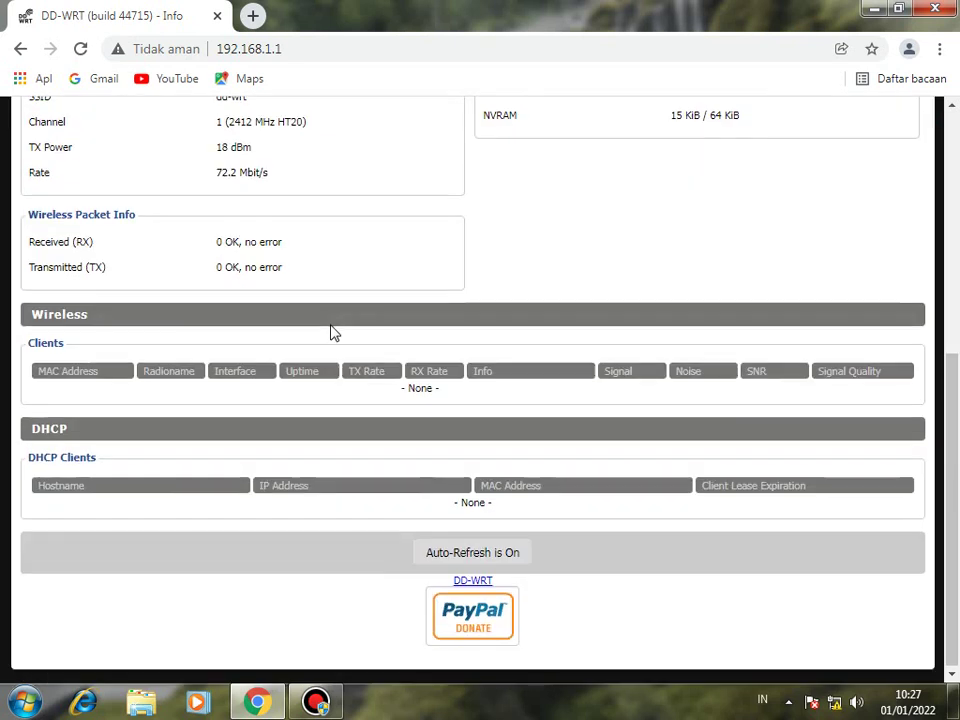
scroll(336, 325, "up", 4)
scroll(340, 318, "up", 1)
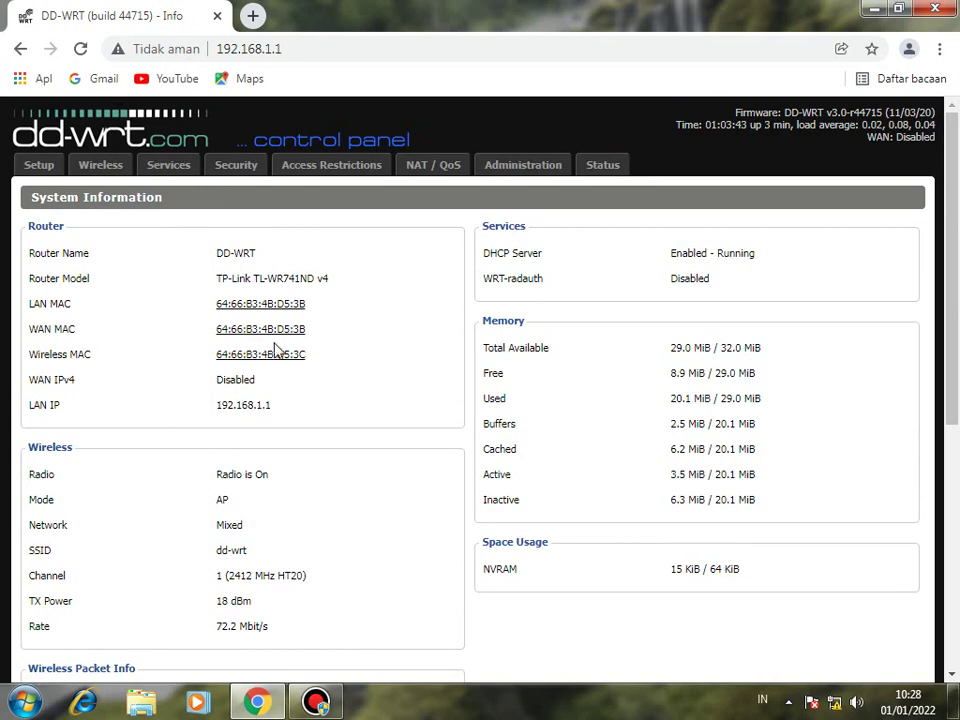
scroll(360, 323, "down", 3)
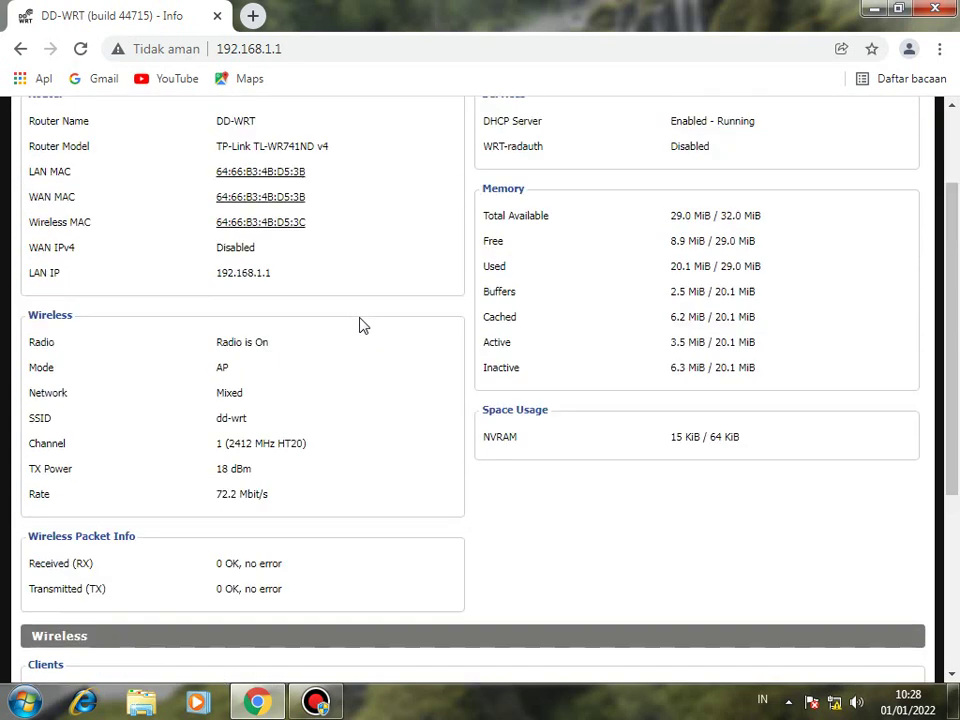
scroll(360, 324, "up", 3)
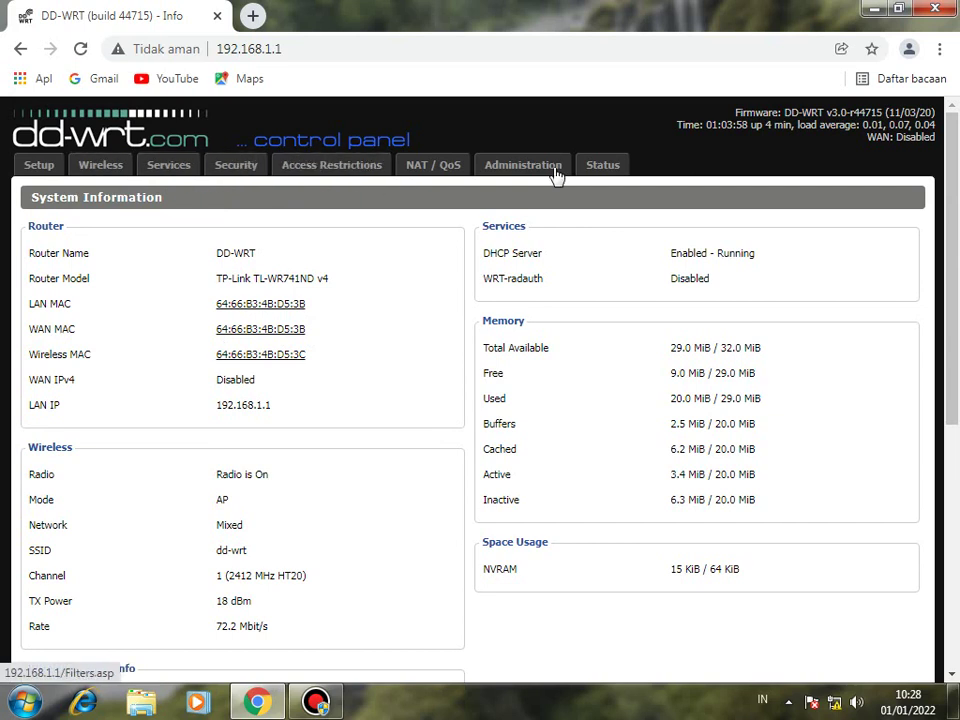
Log in with the admin credentials to view Status > Router Information.
left_click(605, 165)
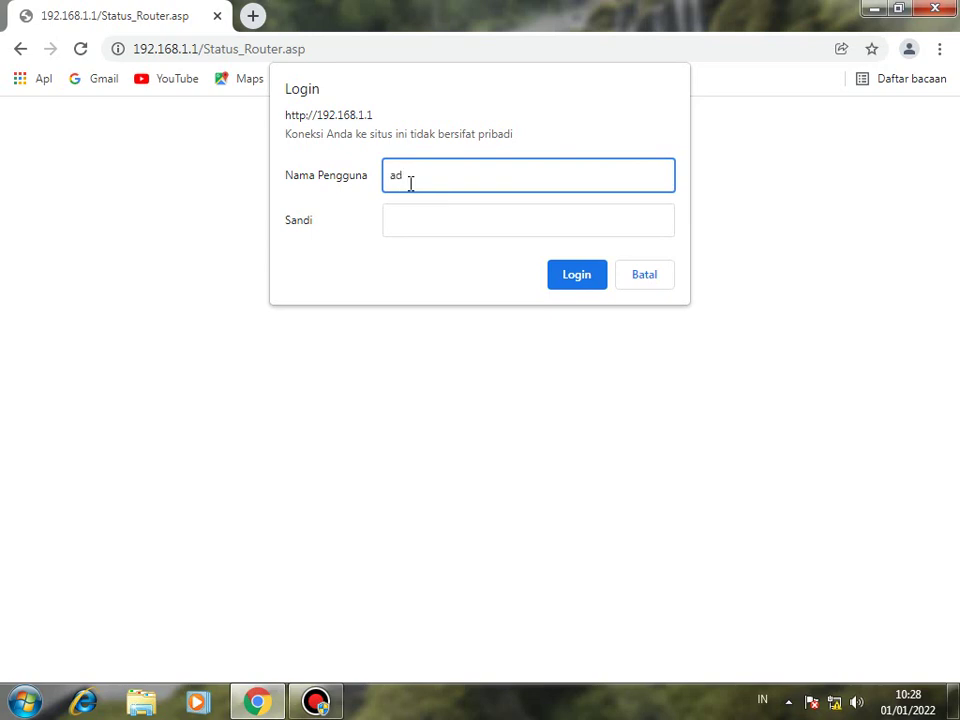
type("admin")
left_click(422, 227)
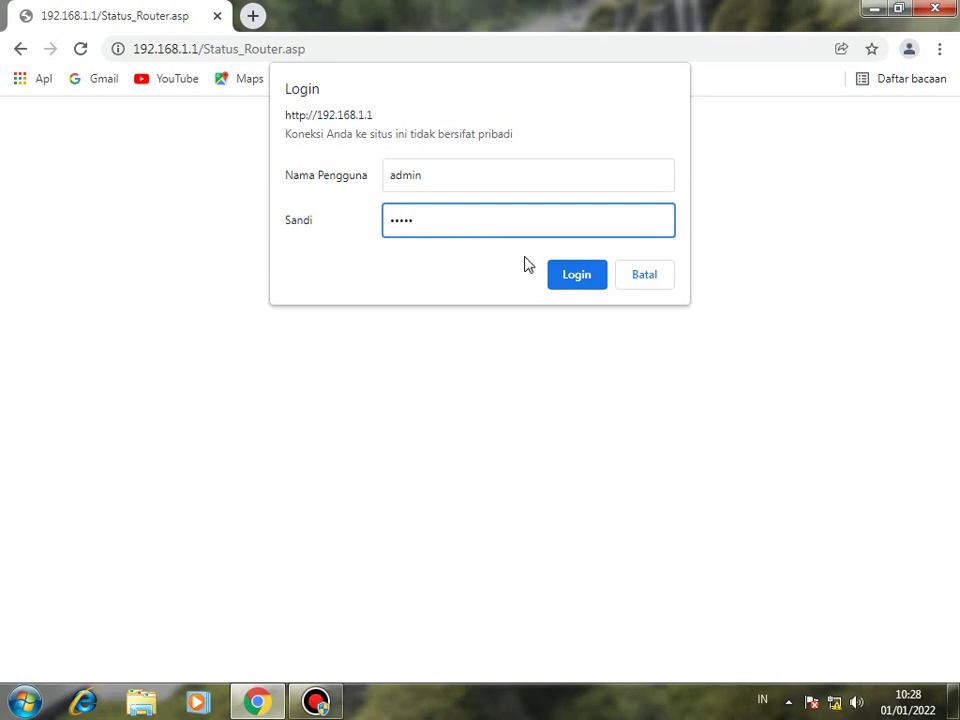
left_click(574, 274)
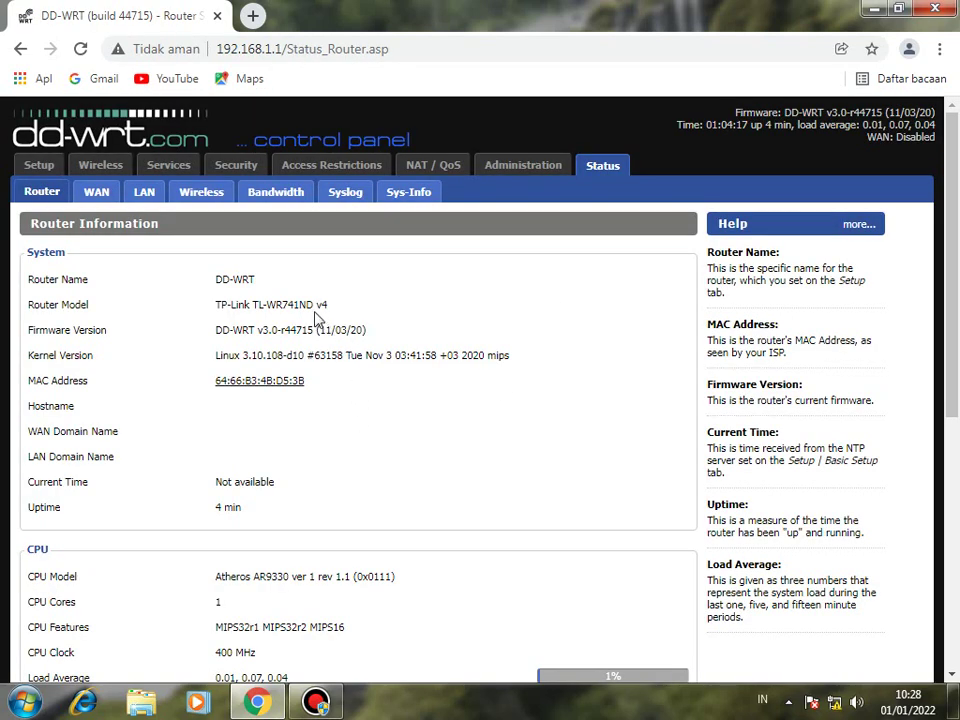
scroll(694, 411, "down", 5)
scroll(748, 478, "up", 1)
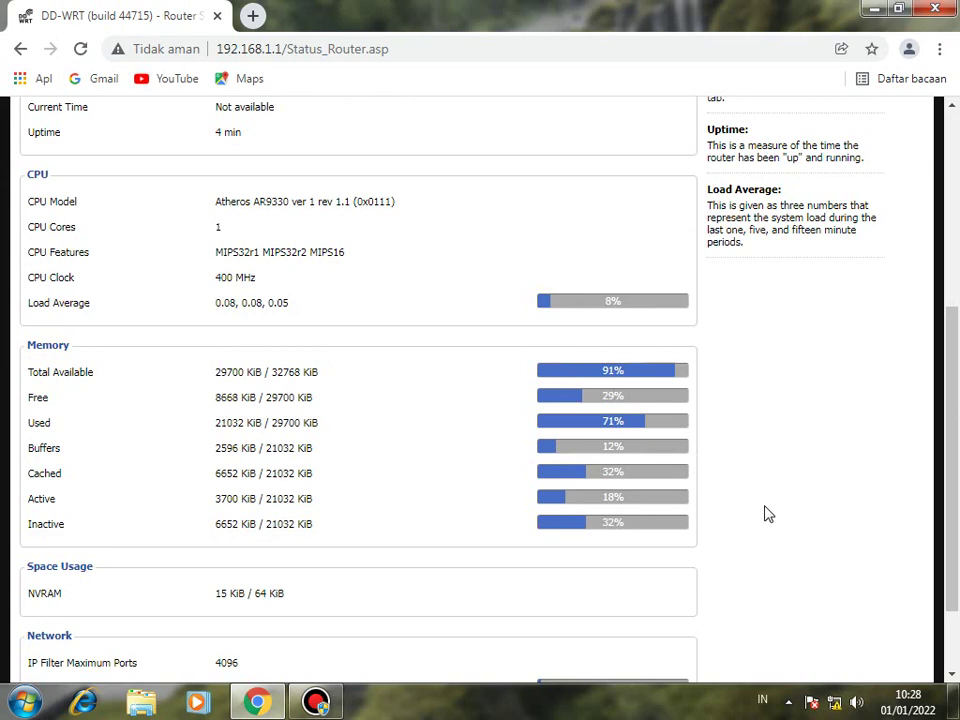
scroll(714, 394, "up", 3)
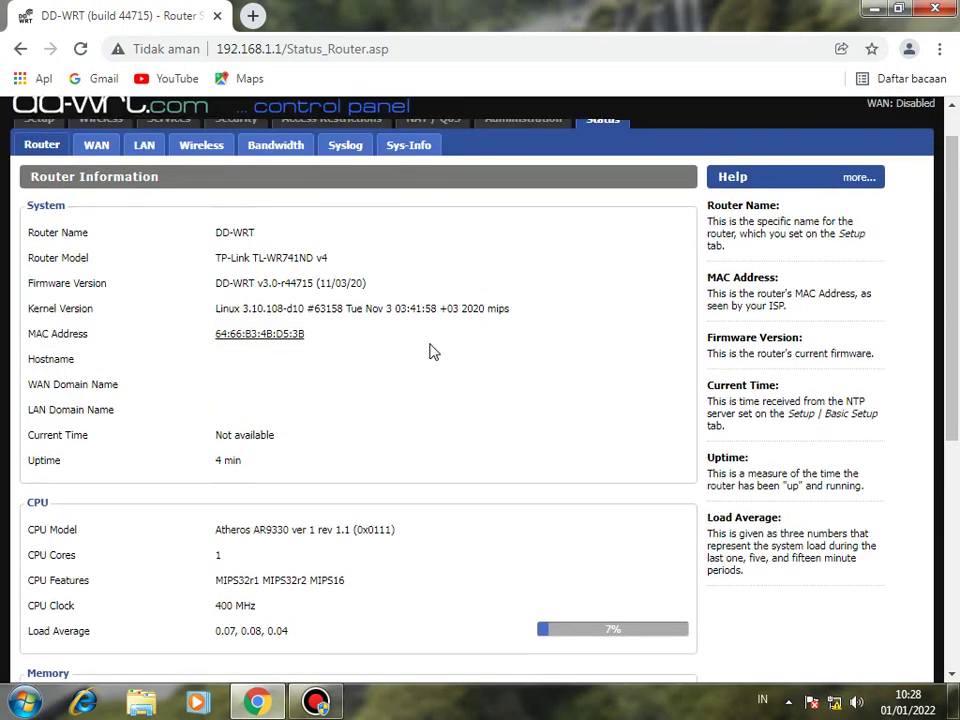
scroll(350, 464, "down", 2)
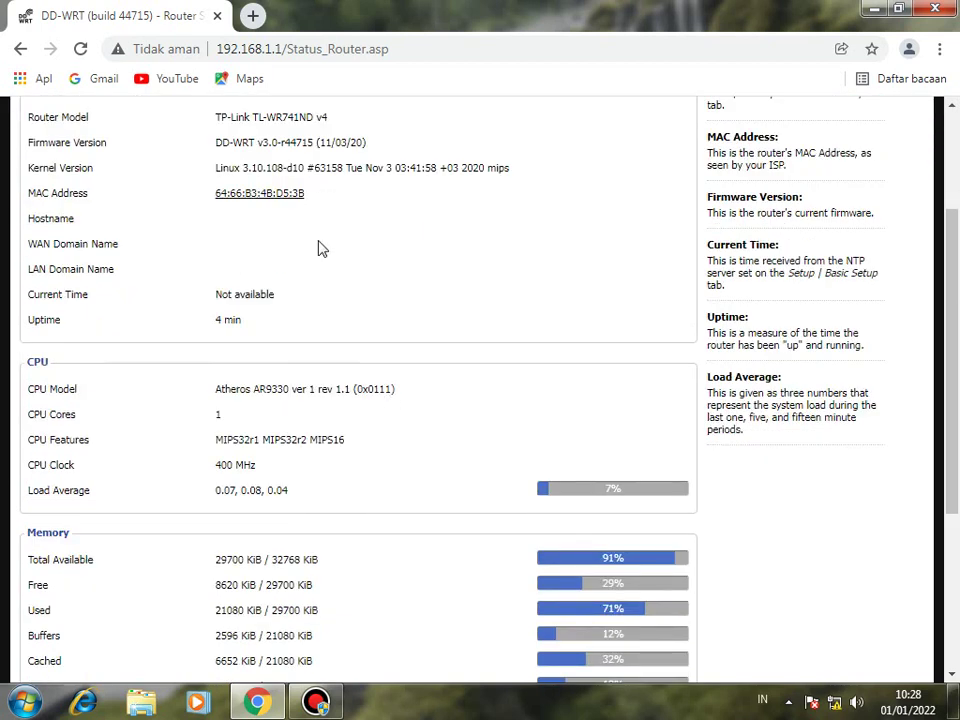
scroll(320, 248, "up", 2)
Change the SSID in Wireless Basic Settings from dd-wrt to oprek and save.
left_click(116, 170)
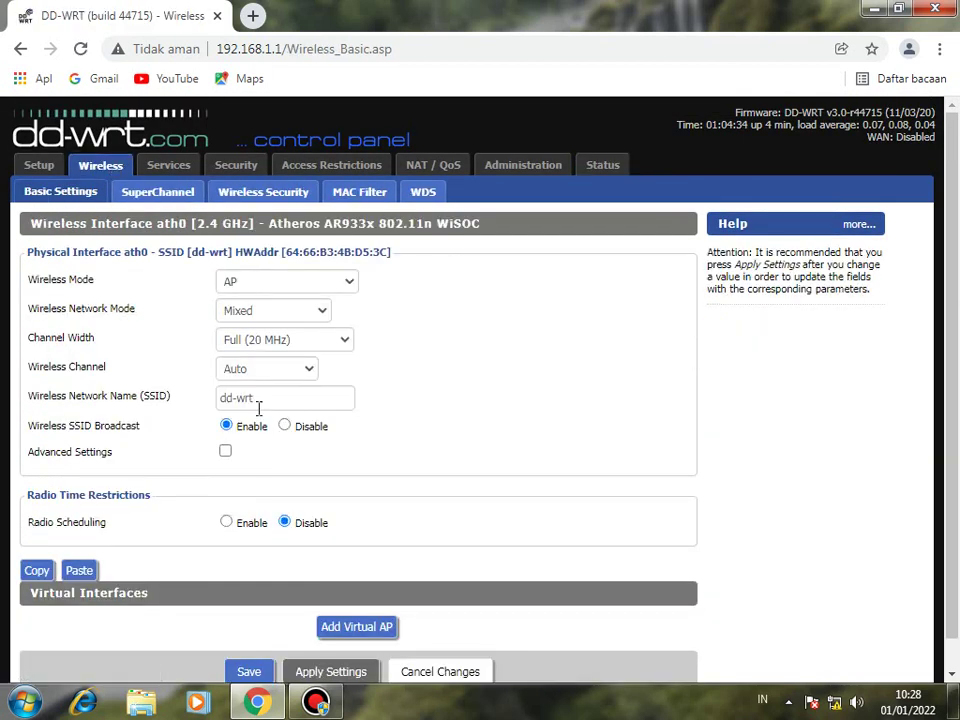
left_click(272, 406)
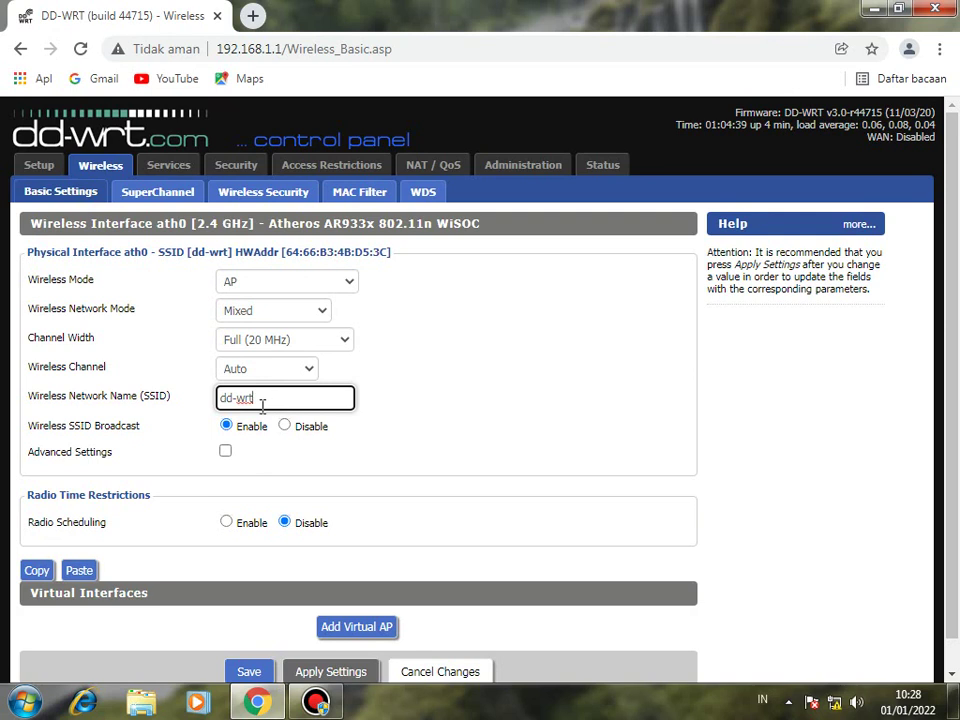
key("BackSpace")
key("BackSpace")
key("BackSpace")
key("BackSpace")
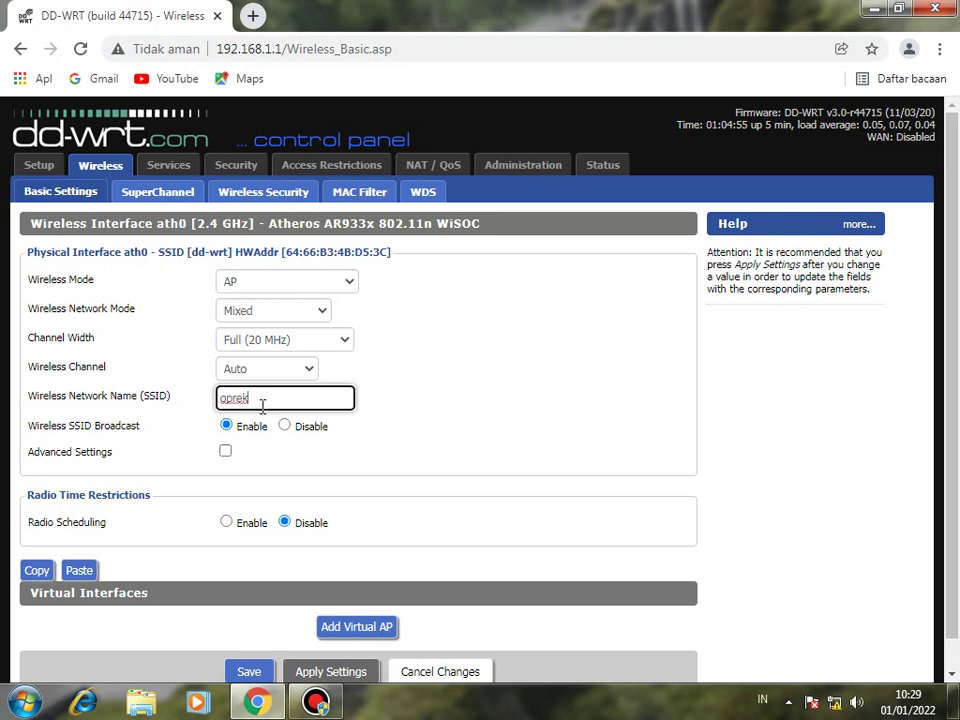
scroll(380, 400, "down", 1)
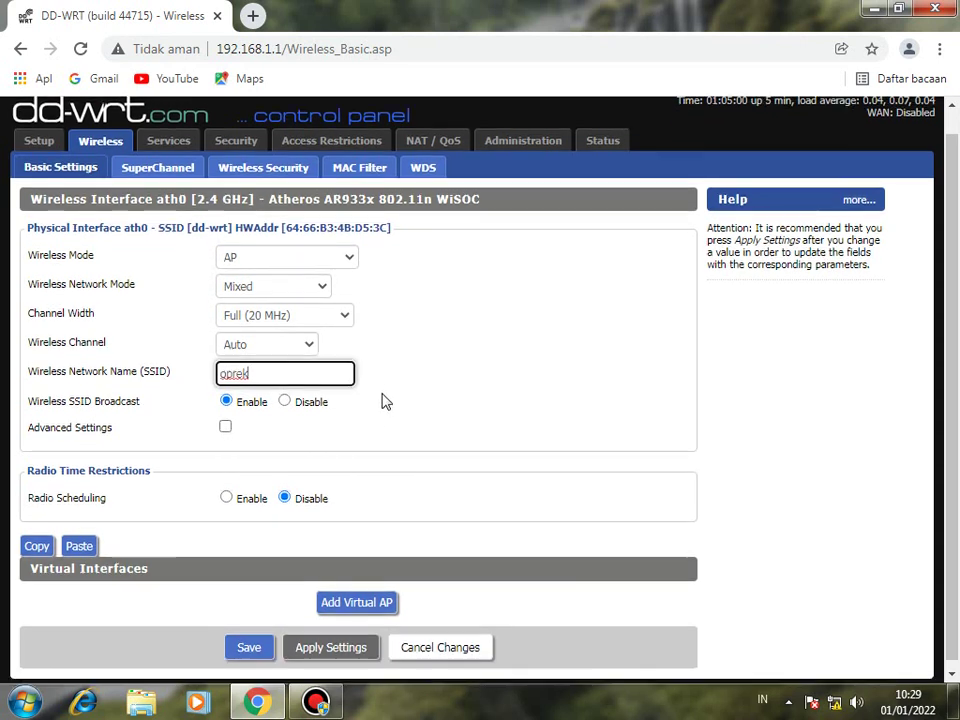
scroll(370, 430, "up", 1)
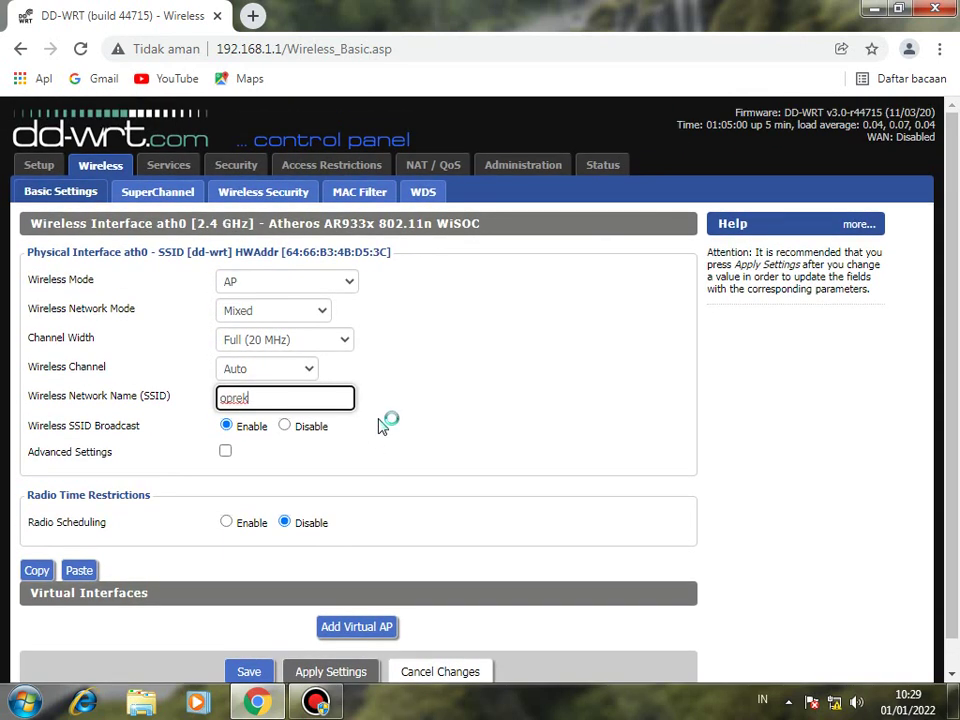
scroll(386, 422, "down", 1)
scroll(293, 508, "up", 1)
scroll(293, 508, "up", 1)
left_click(249, 672)
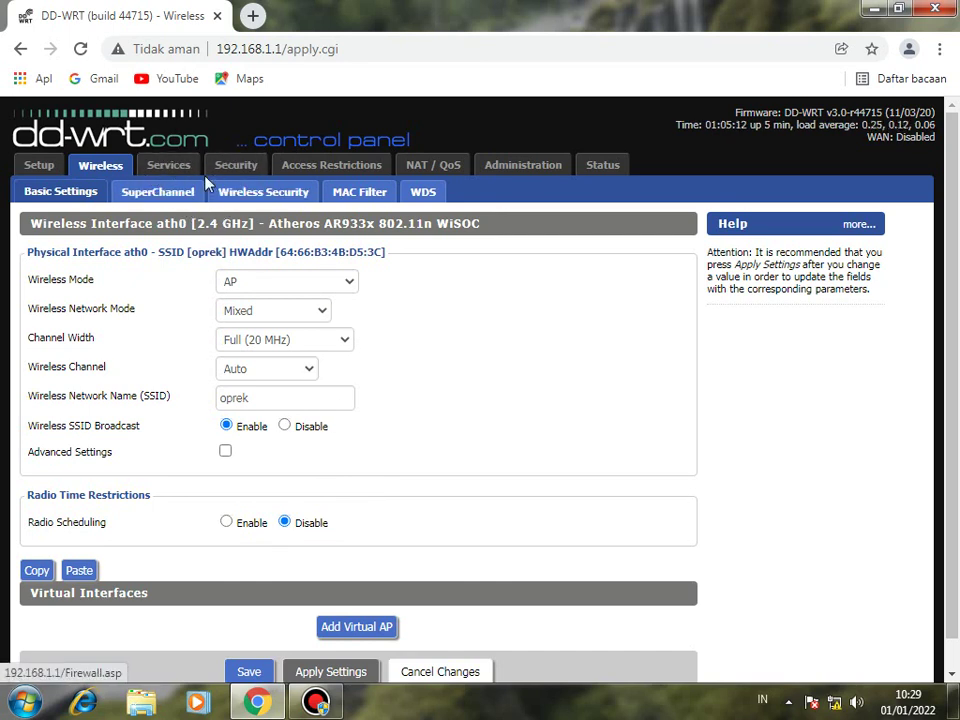
Set Wireless Security mode to WPA with WPA Personal and WPA2 Personal enabled.
left_click(265, 191)
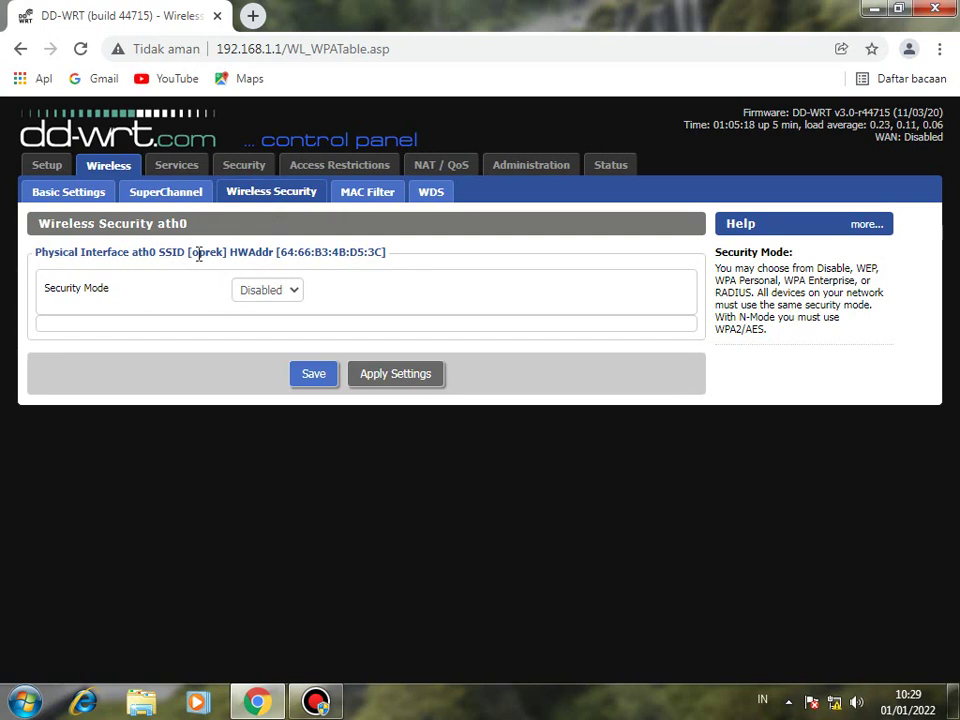
left_click(294, 293)
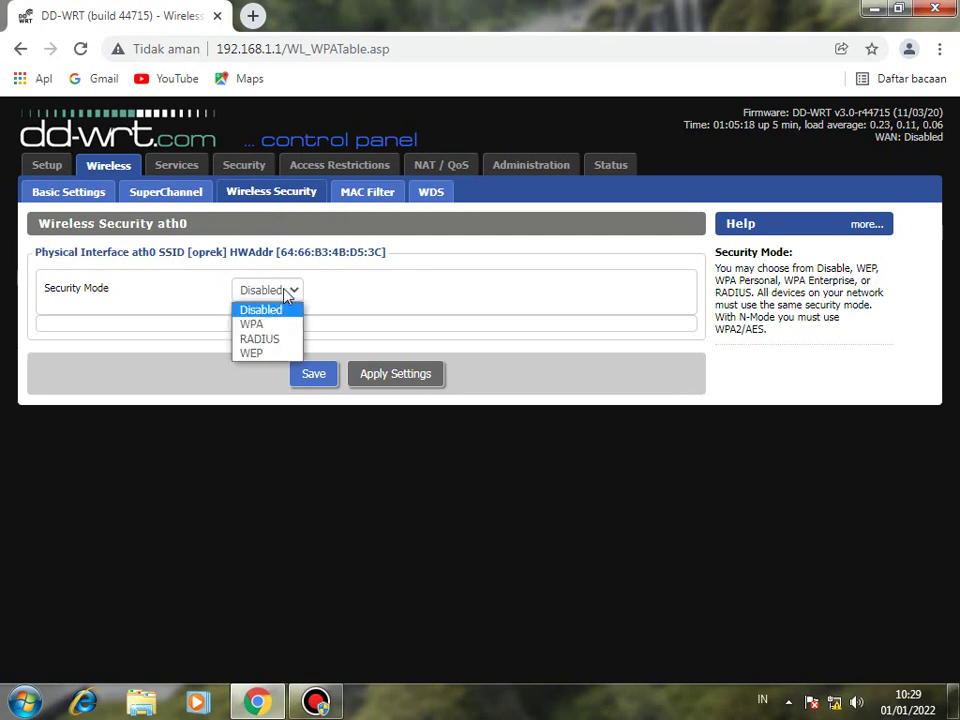
left_click(294, 293)
left_click(294, 293)
left_click(258, 326)
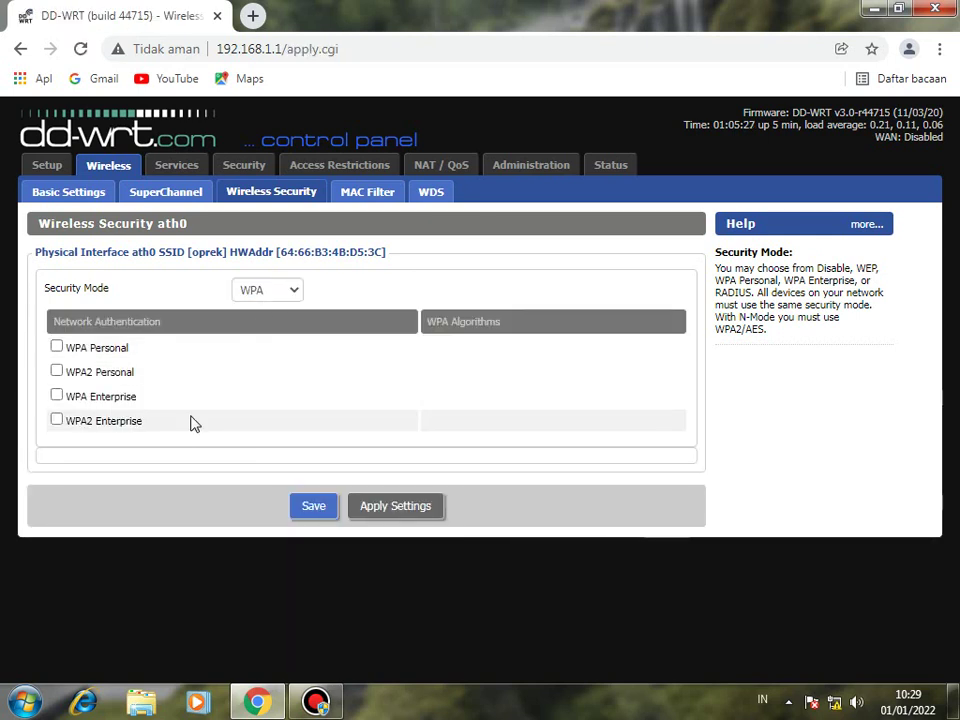
left_click(56, 347)
left_click(56, 372)
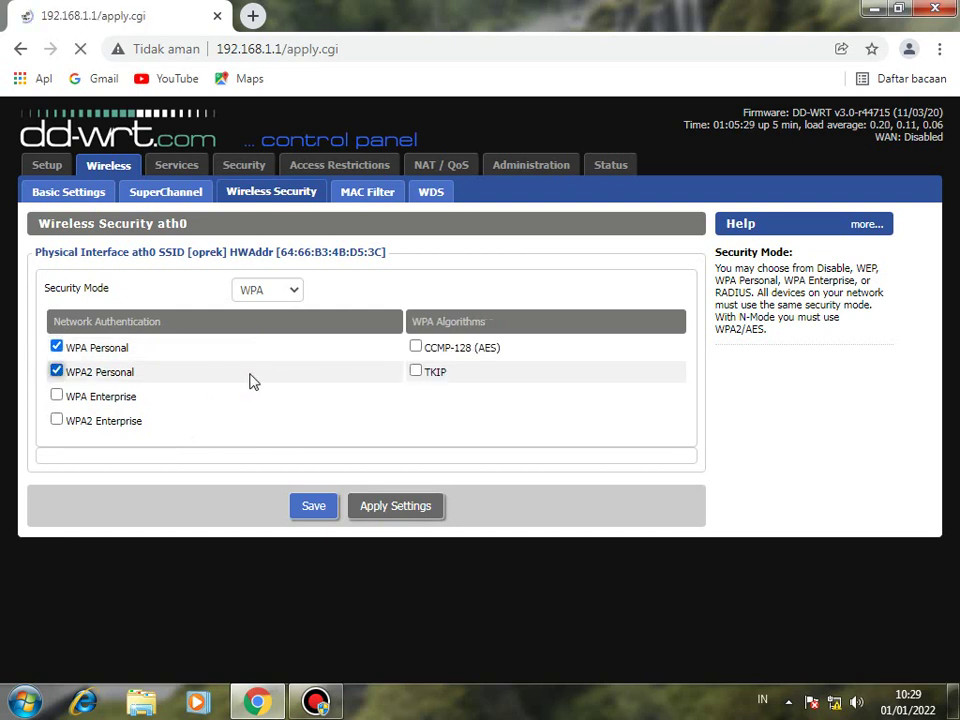
Enter the WPA shared key and apply the wireless security settings.
left_click(283, 472)
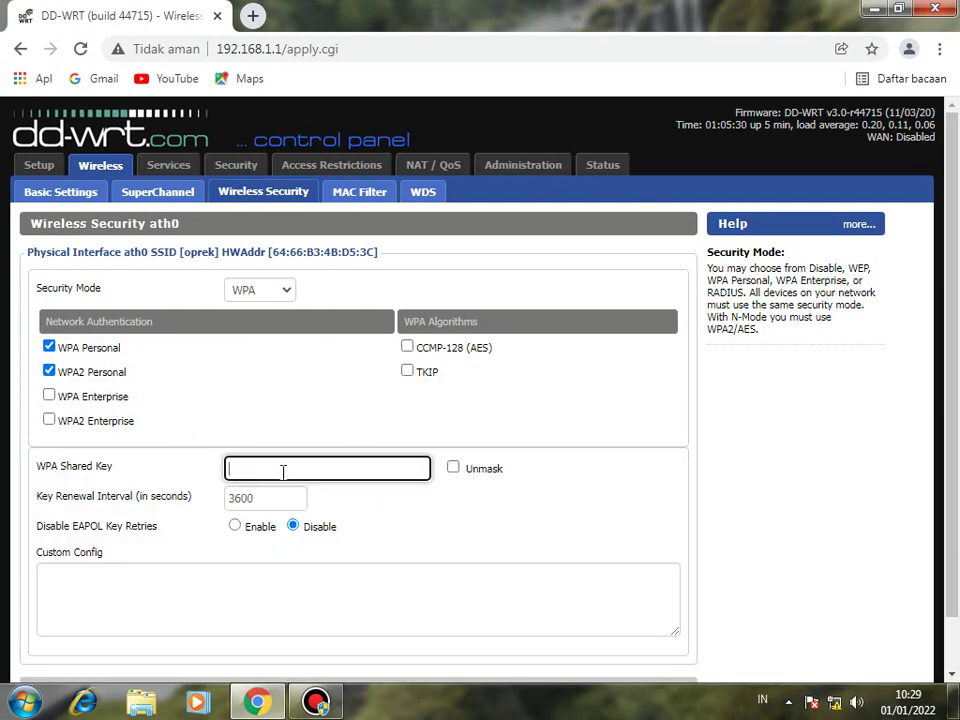
type("12345")
scroll(340, 640, "down", 1)
left_click(395, 654)
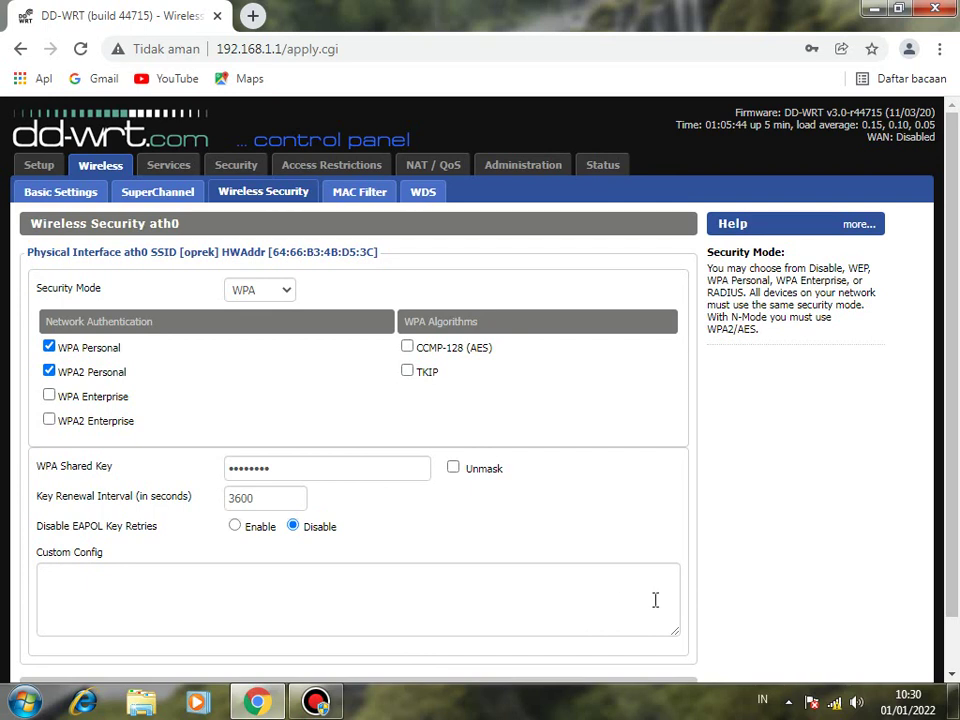
Connect Windows to the oprek Wi-Fi with its security key as a Public network.
left_click(834, 703)
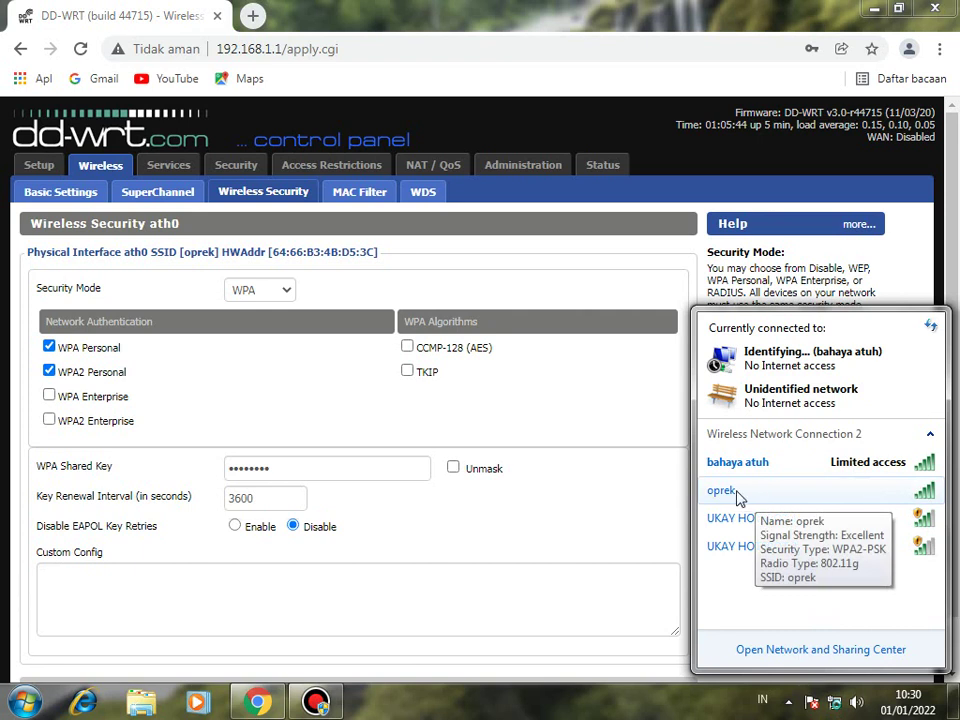
left_click(681, 493)
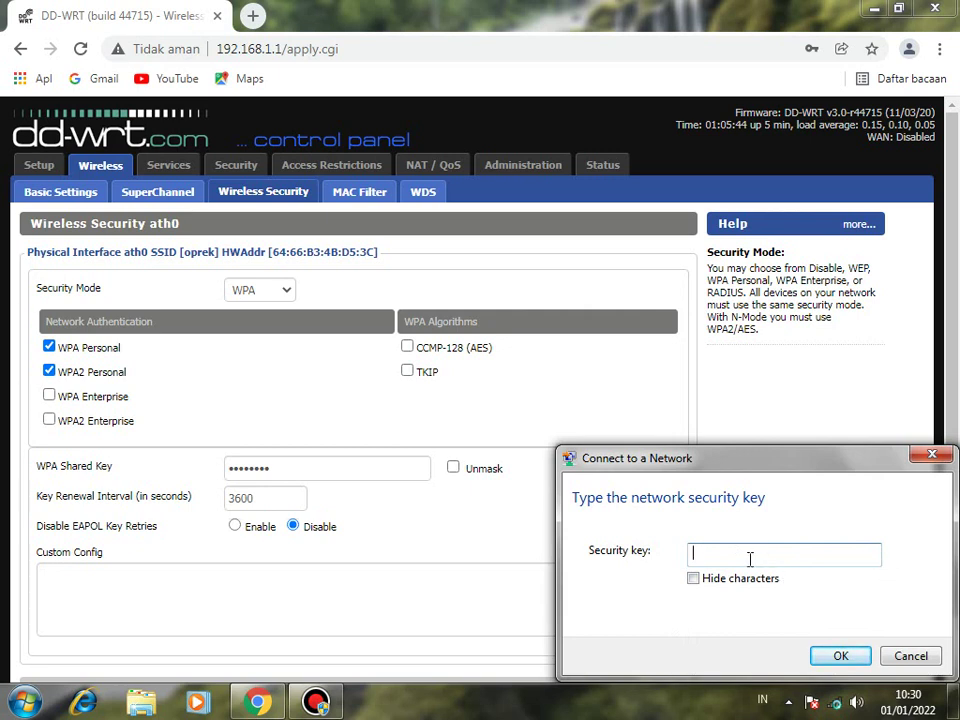
type("12345678")
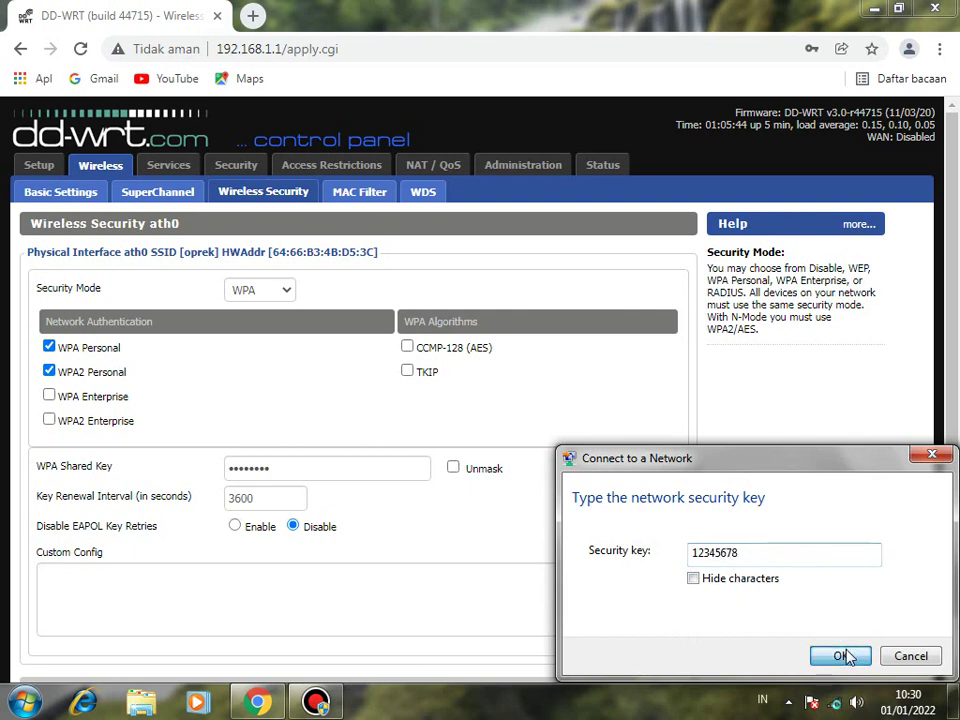
left_click(840, 656)
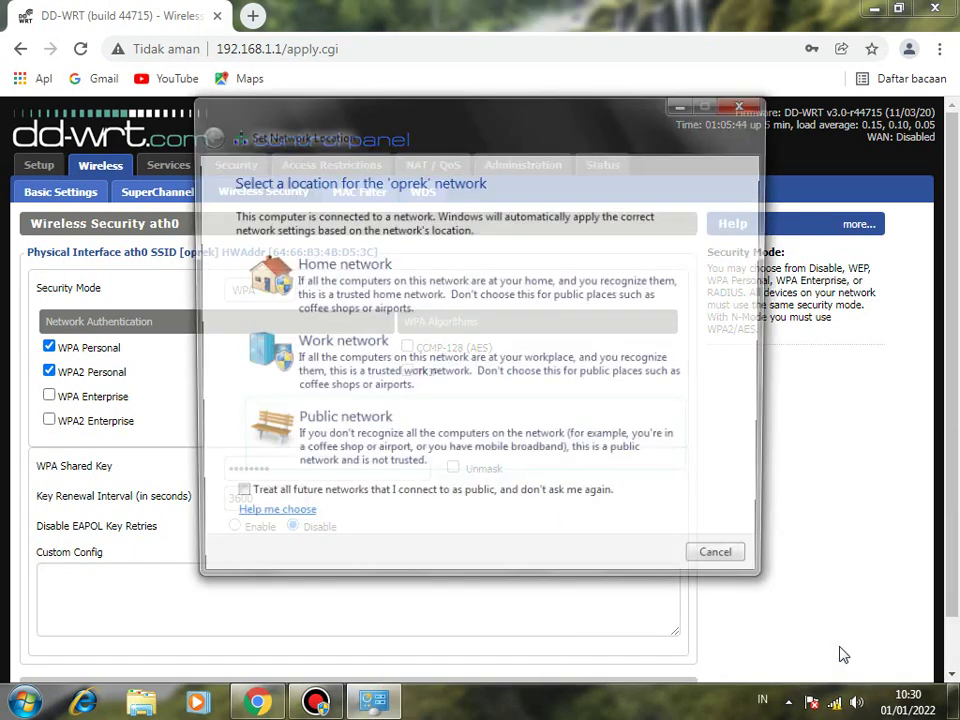
left_click(433, 456)
left_click(725, 563)
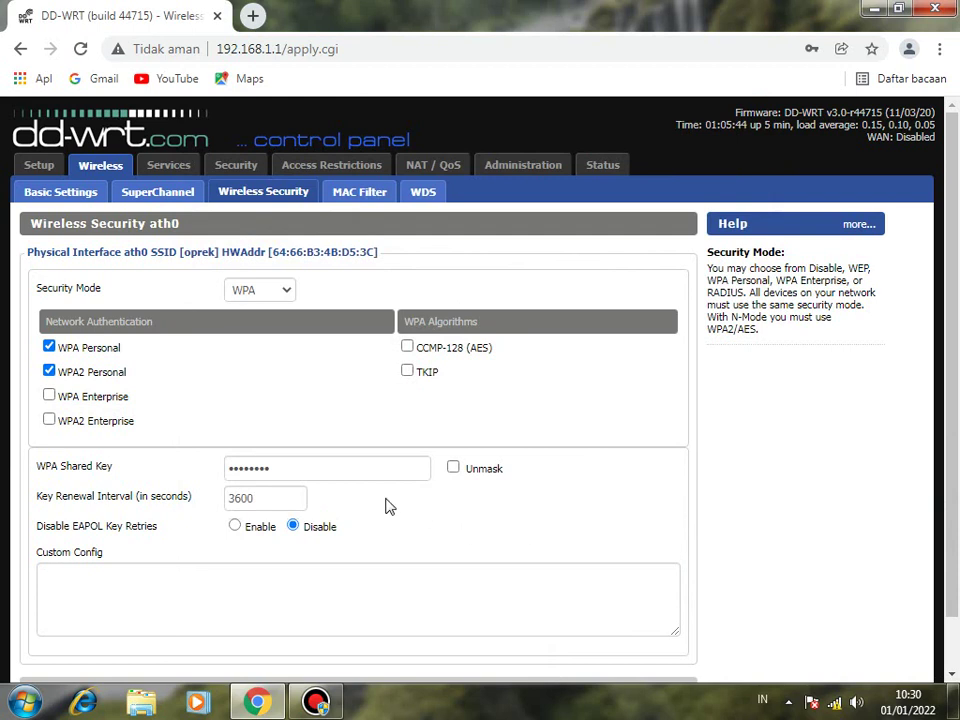
scroll(381, 467, "down", 1)
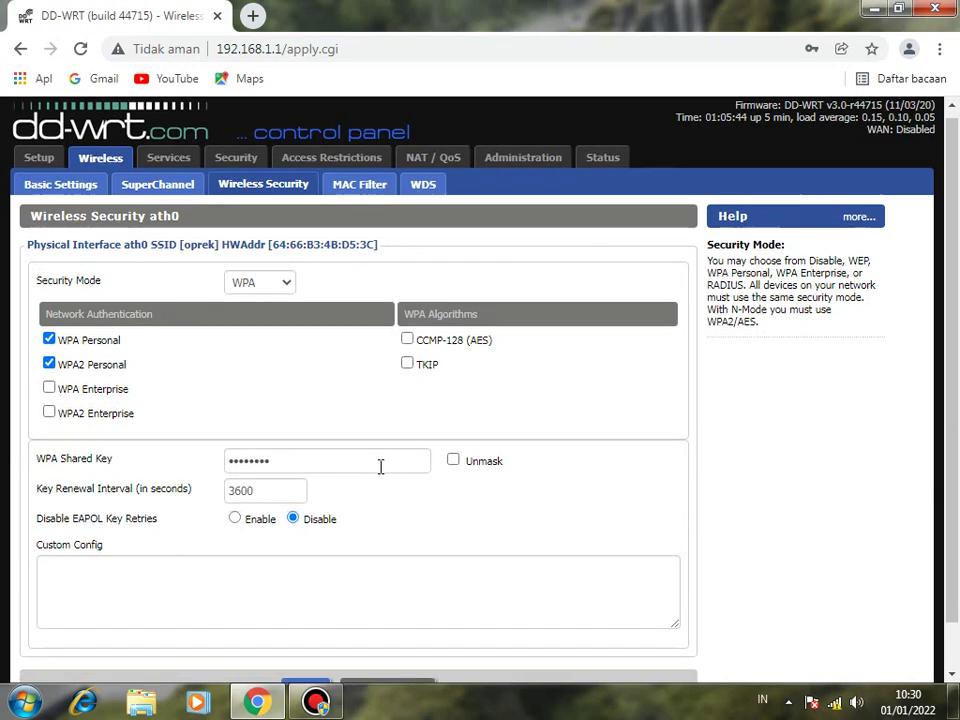
scroll(378, 465, "up", 1)
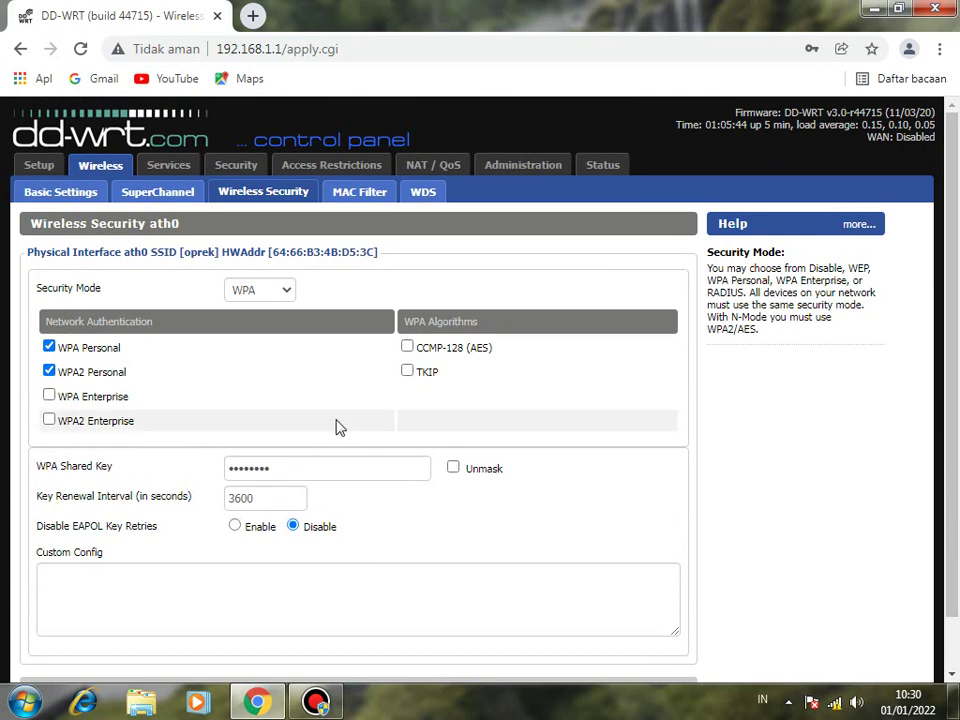
scroll(341, 435, "down", 1)
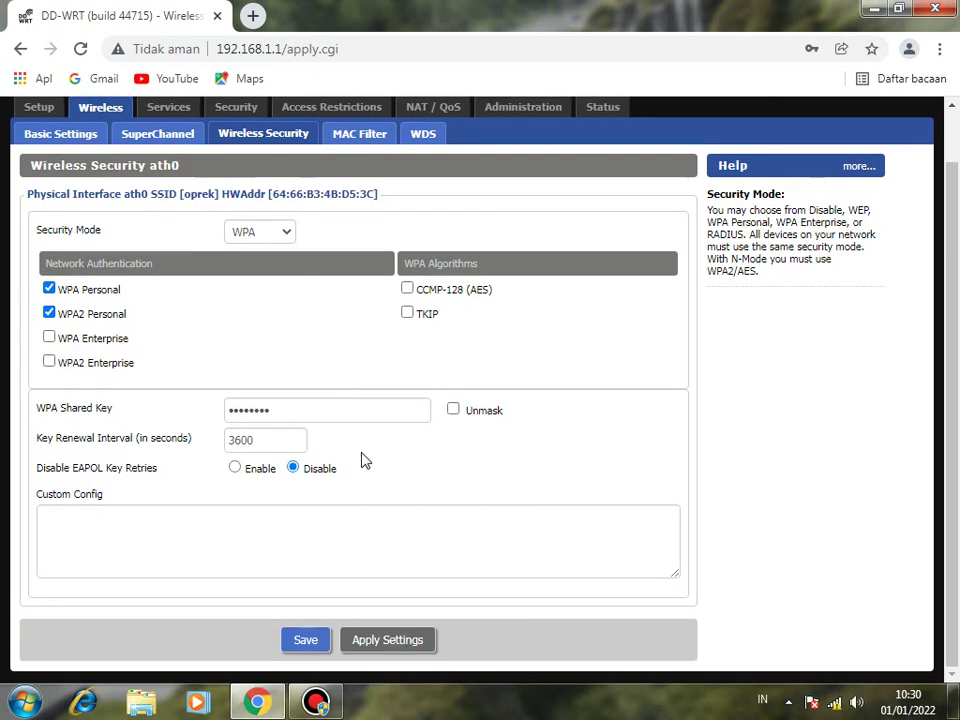